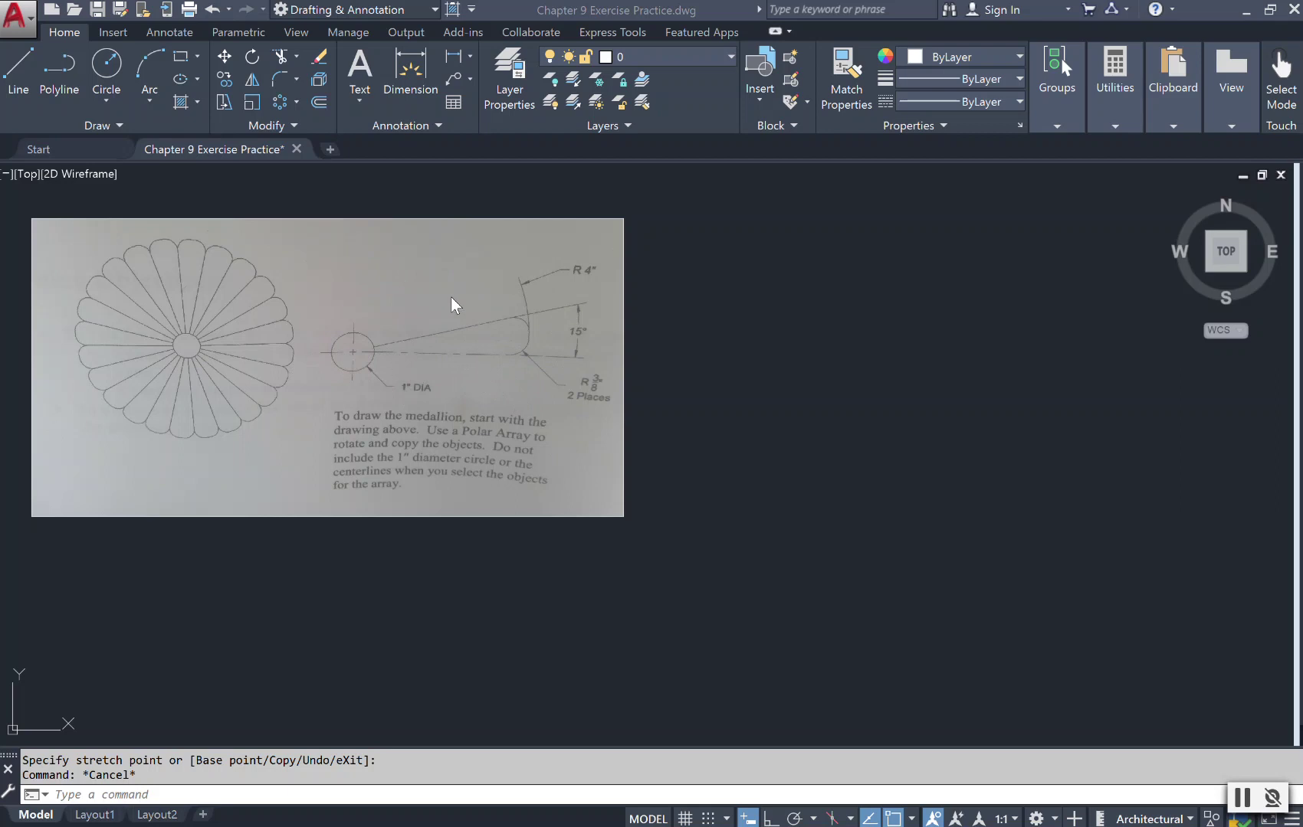
# Review the drawing's length, angle and insertion units and accept the settings.
pyautogui.click(106, 65)
pyautogui.click(32, 27)
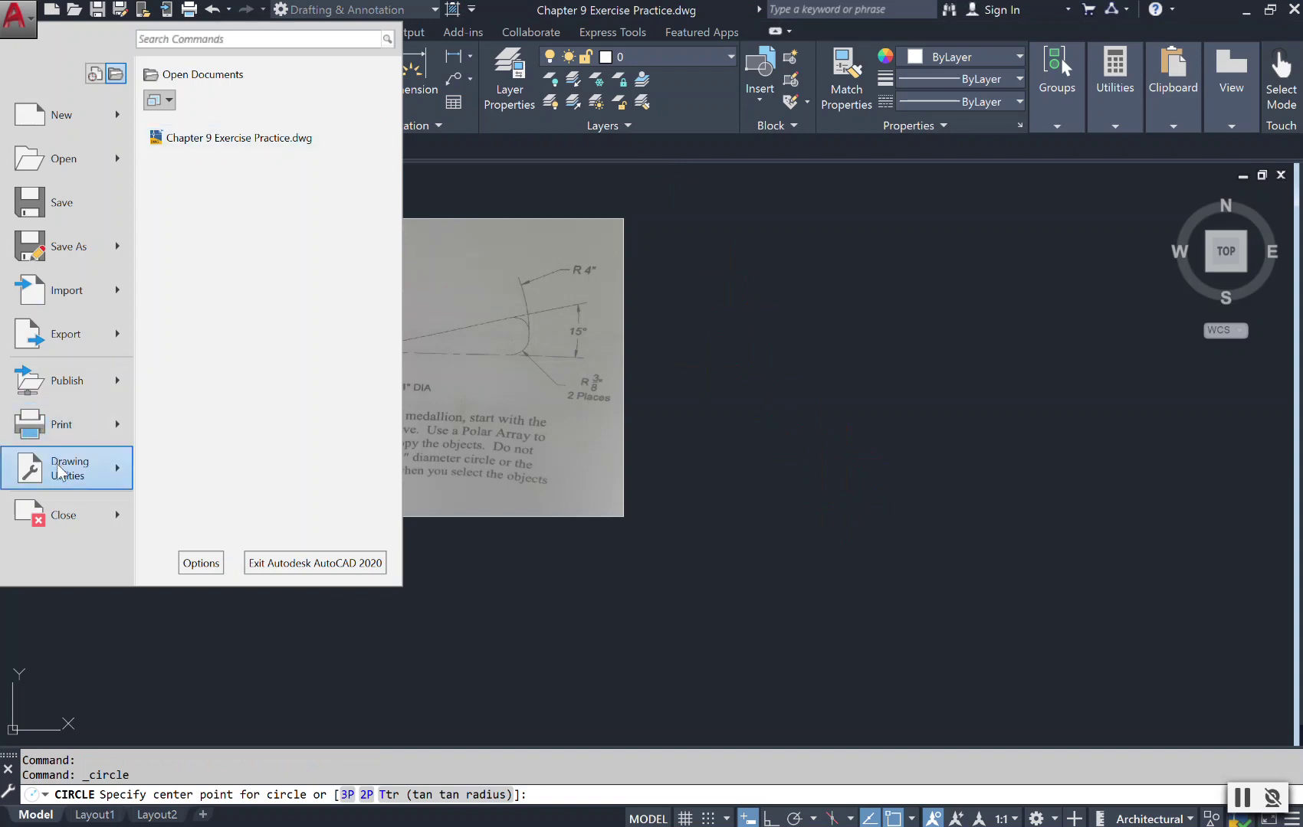
pyautogui.moveTo(65, 469)
pyautogui.click(195, 286)
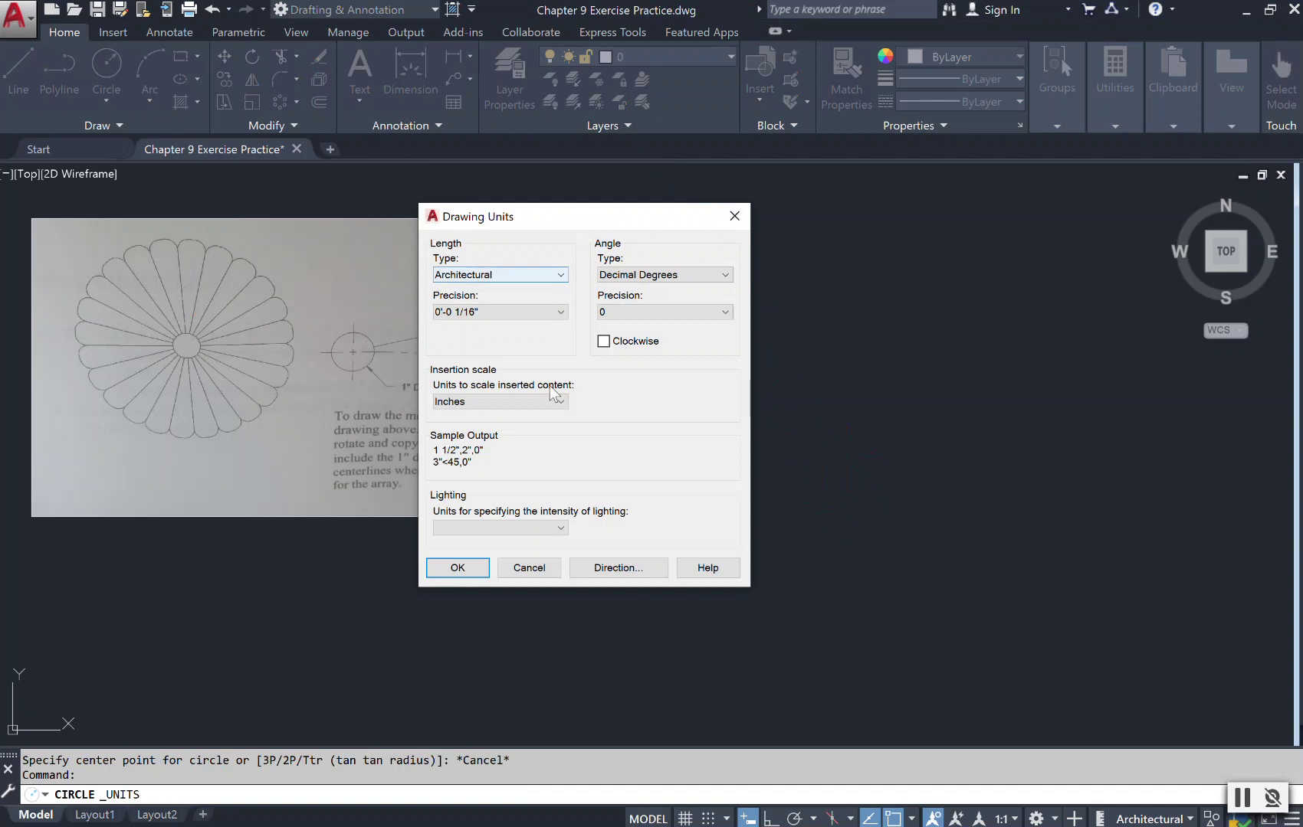
pyautogui.click(456, 569)
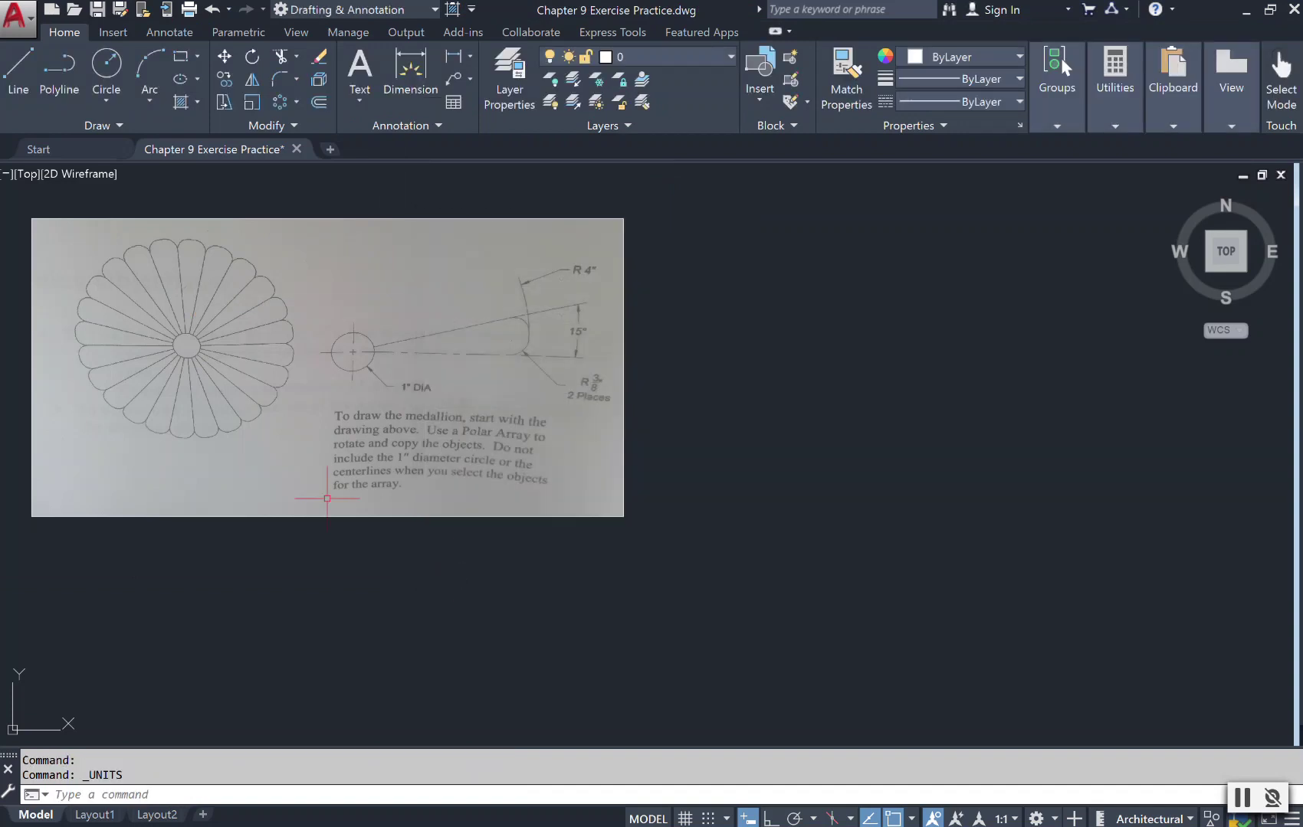
# Draw a circle with a 1" diameter in the empty area beside the reference image.
pyautogui.click(106, 65)
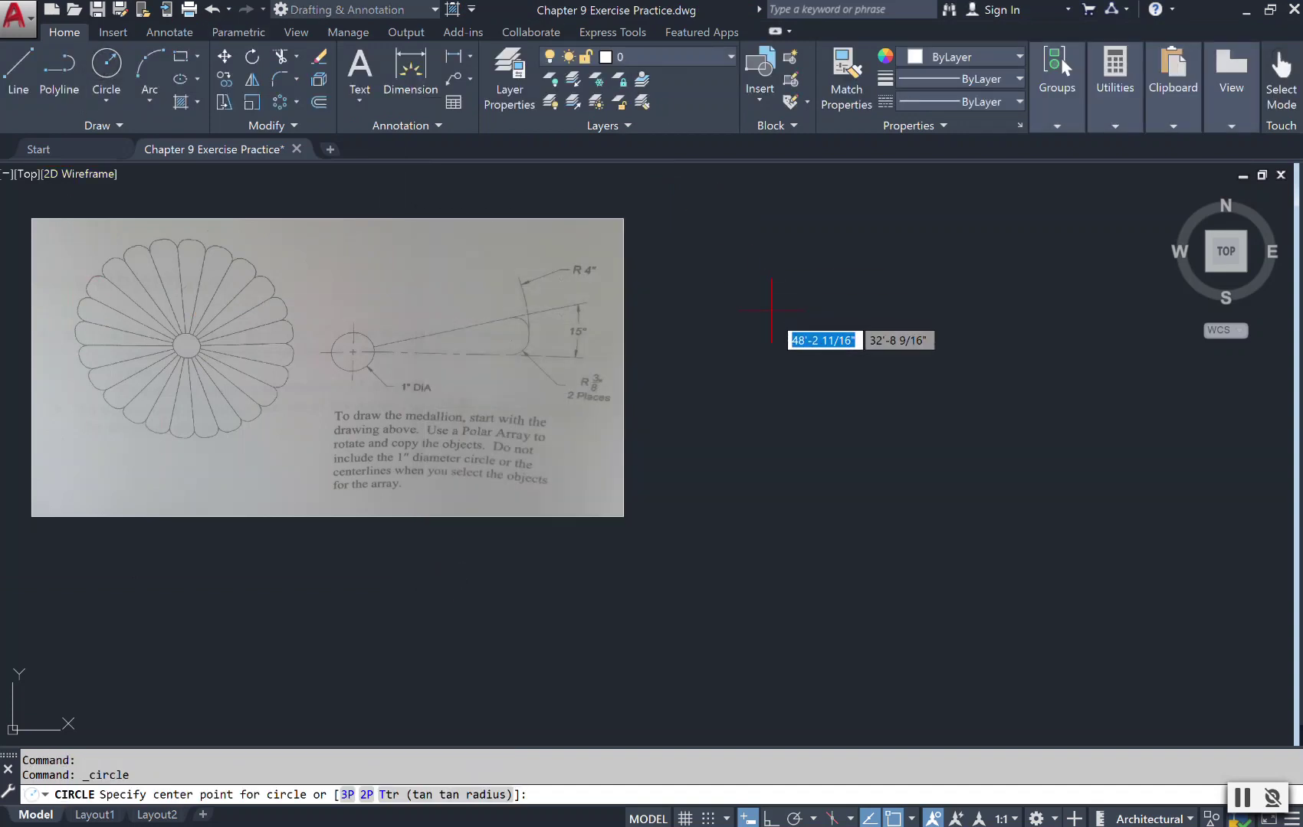
pyautogui.click(789, 400)
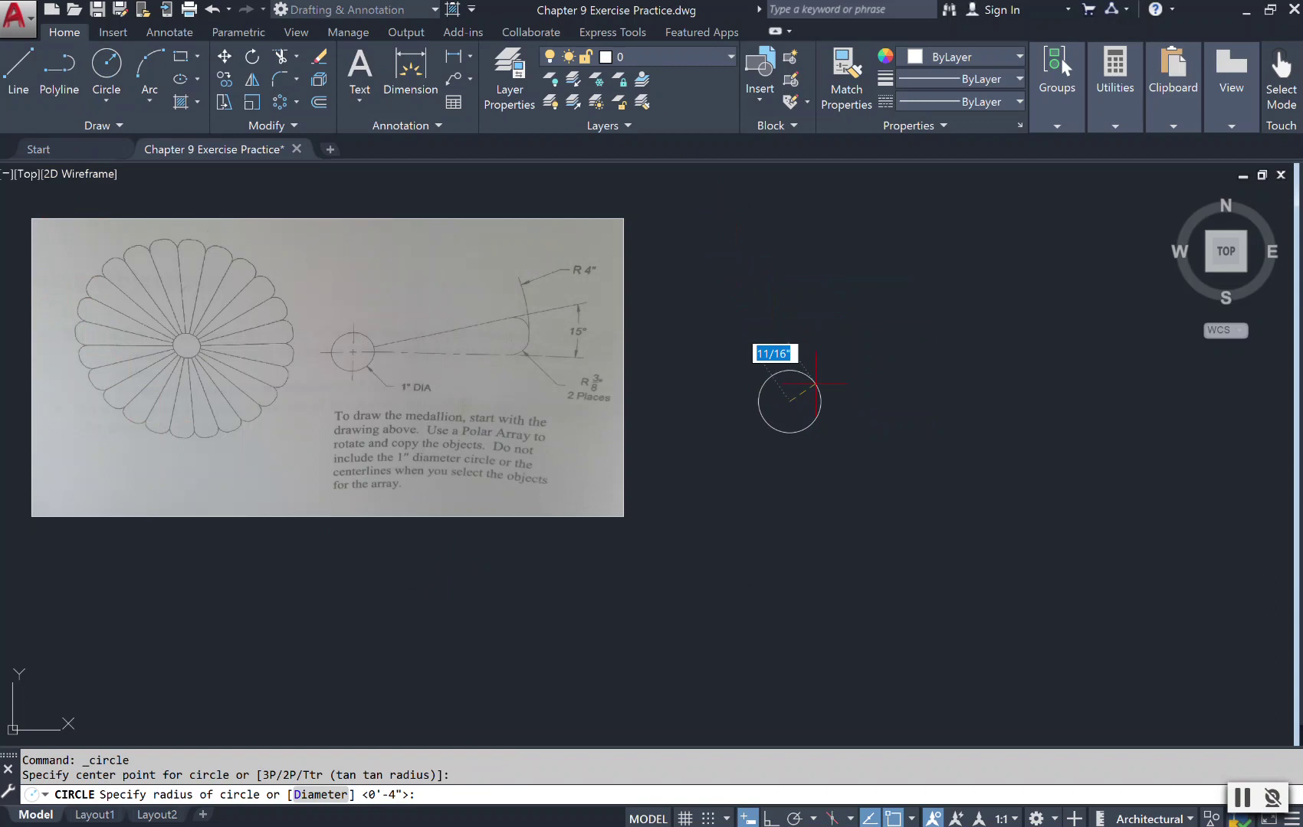
pyautogui.write('d')
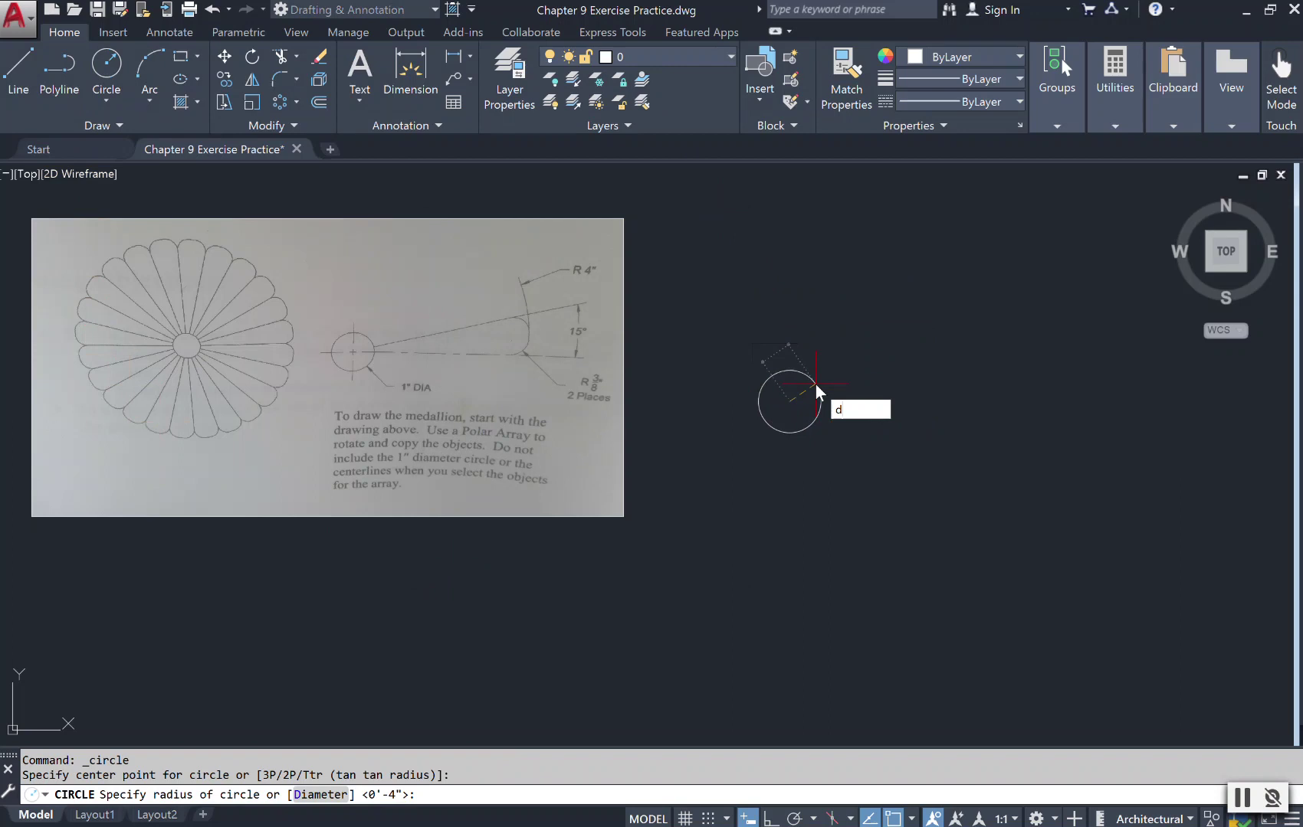
pyautogui.press('Return')
pyautogui.write('1"')
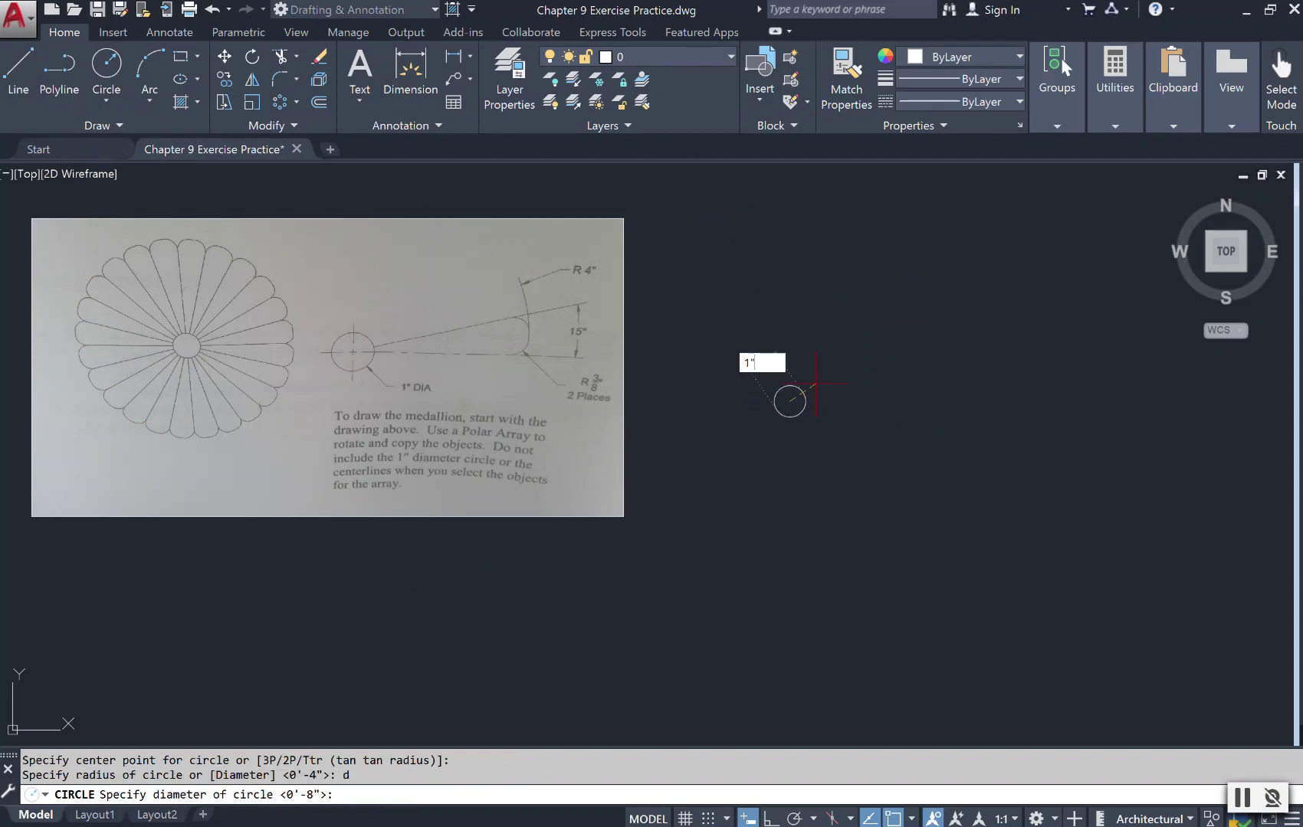
pyautogui.press('Return')
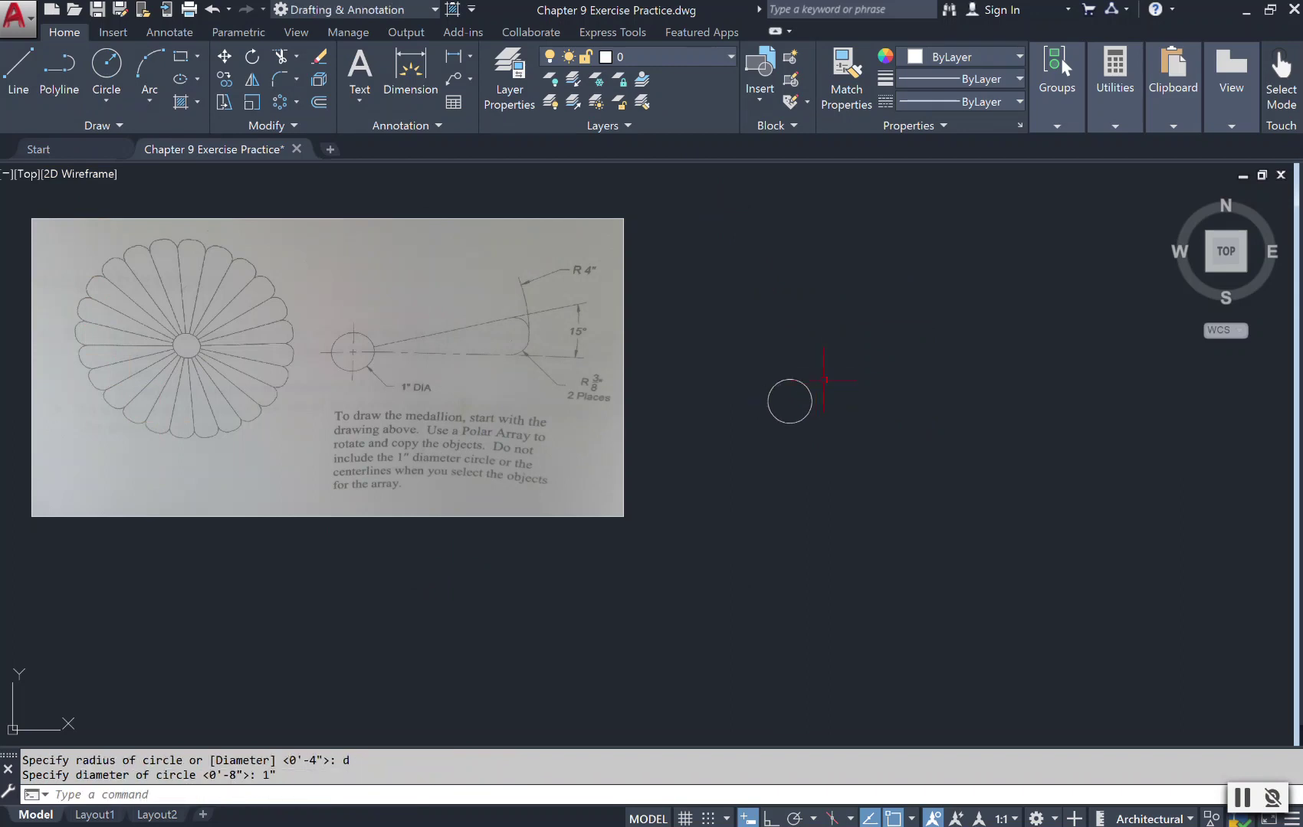
# Move the small circle by its center a little over 2" farther away from the reference image.
pyautogui.click(788, 379)
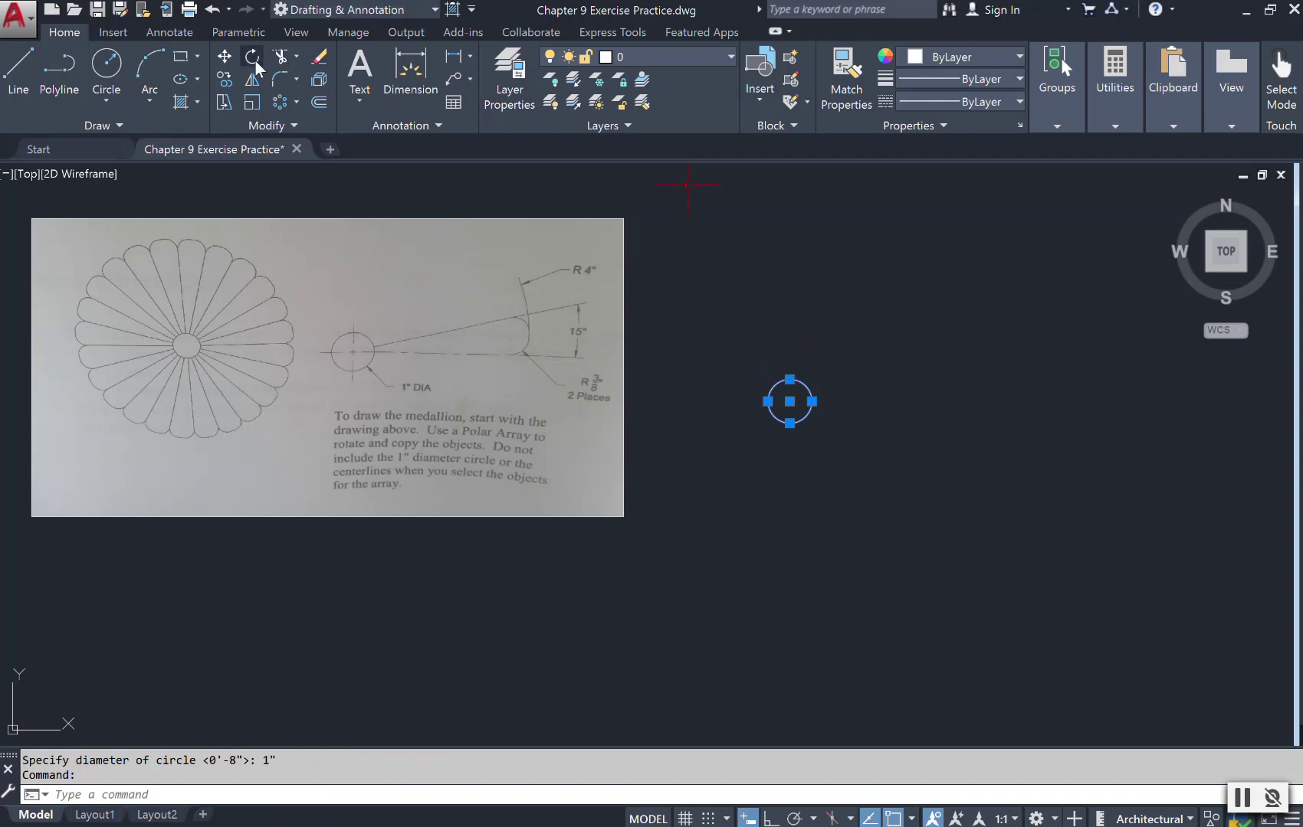
pyautogui.click(224, 56)
pyautogui.click(789, 402)
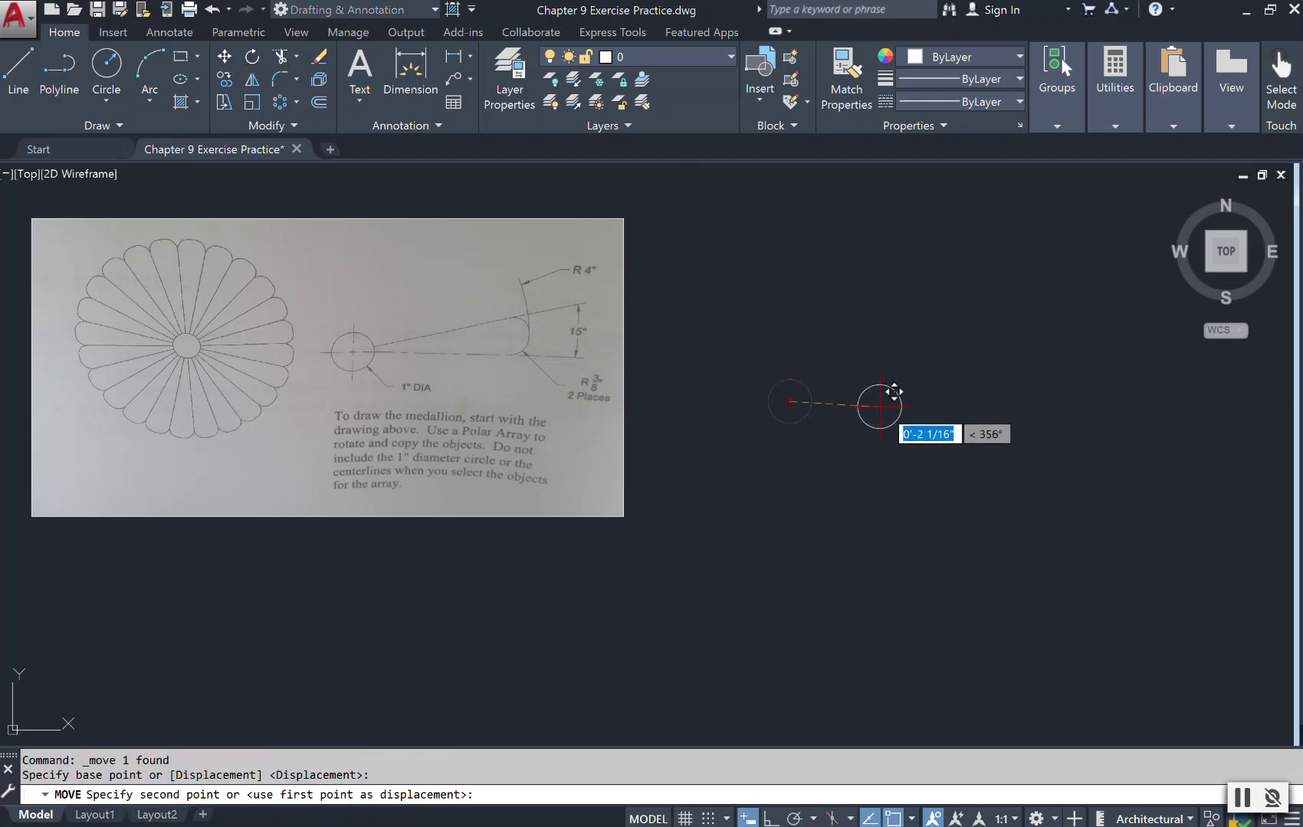
pyautogui.click(893, 412)
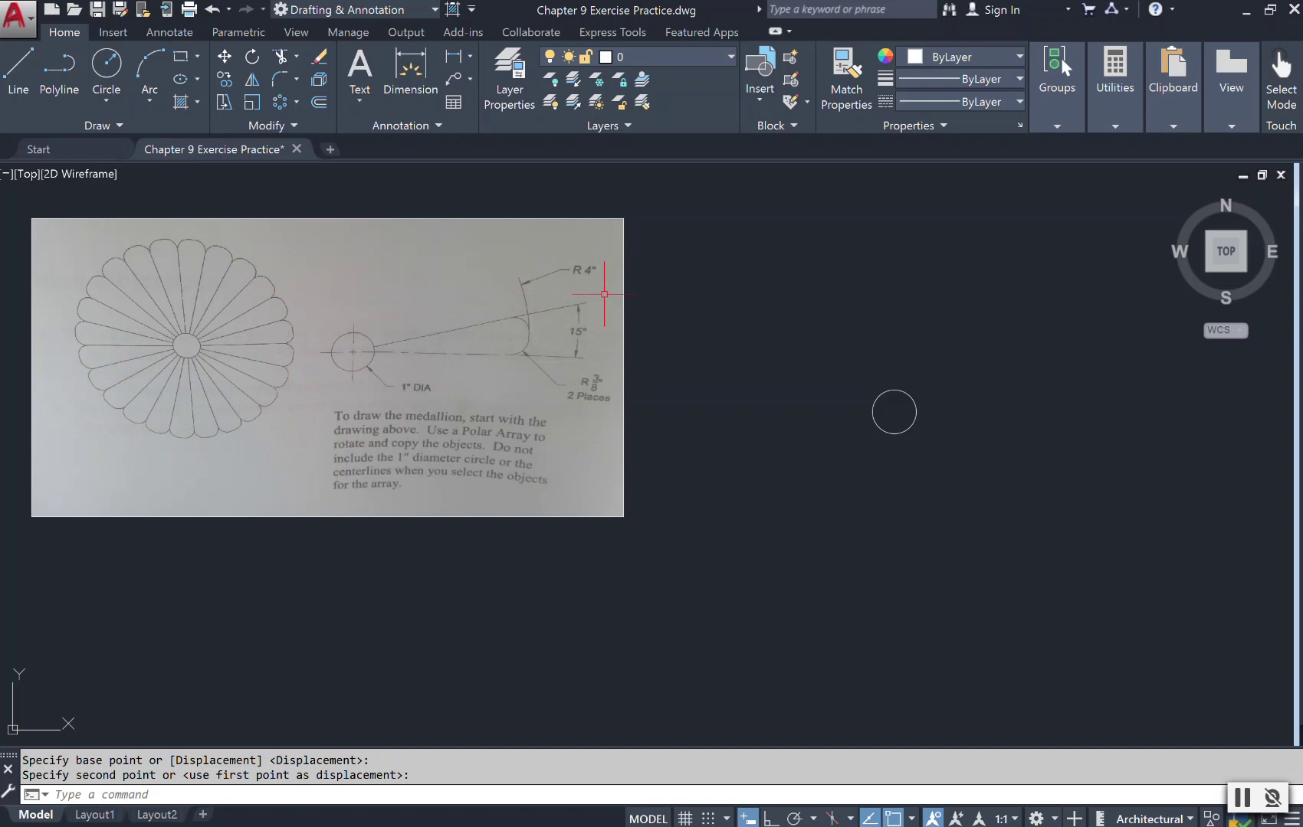
# Draw a circle with a 4" radius centered on the small circle.
pyautogui.click(110, 69)
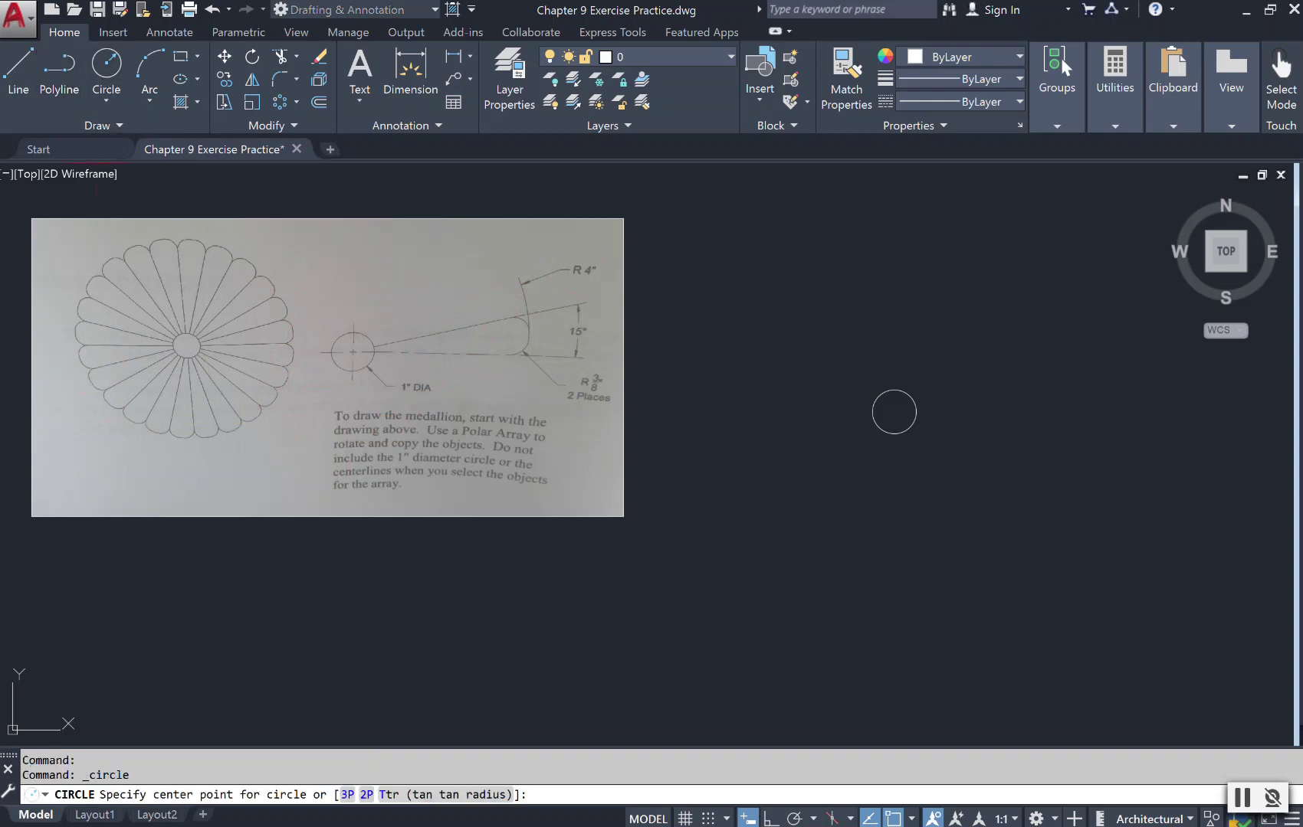
pyautogui.click(893, 411)
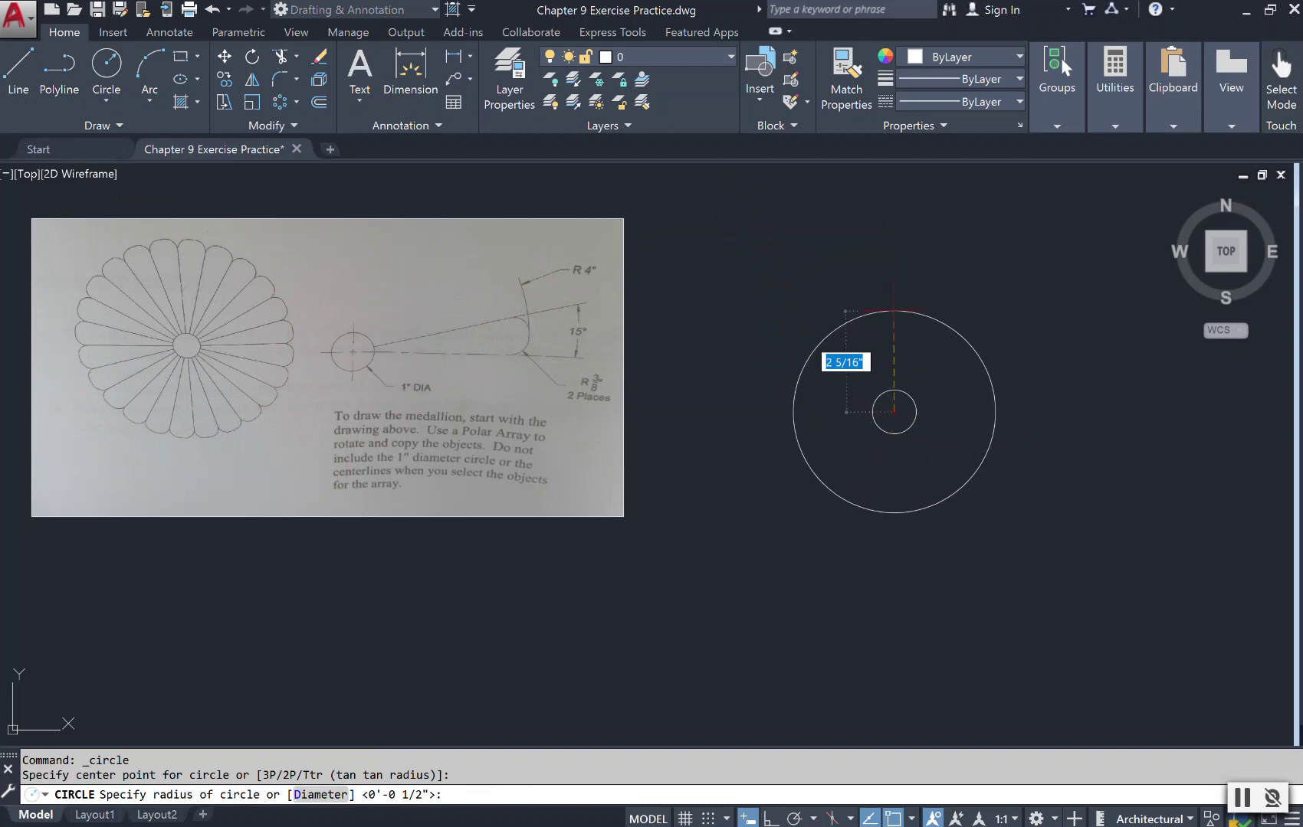
pyautogui.write('4')
pyautogui.press('Return')
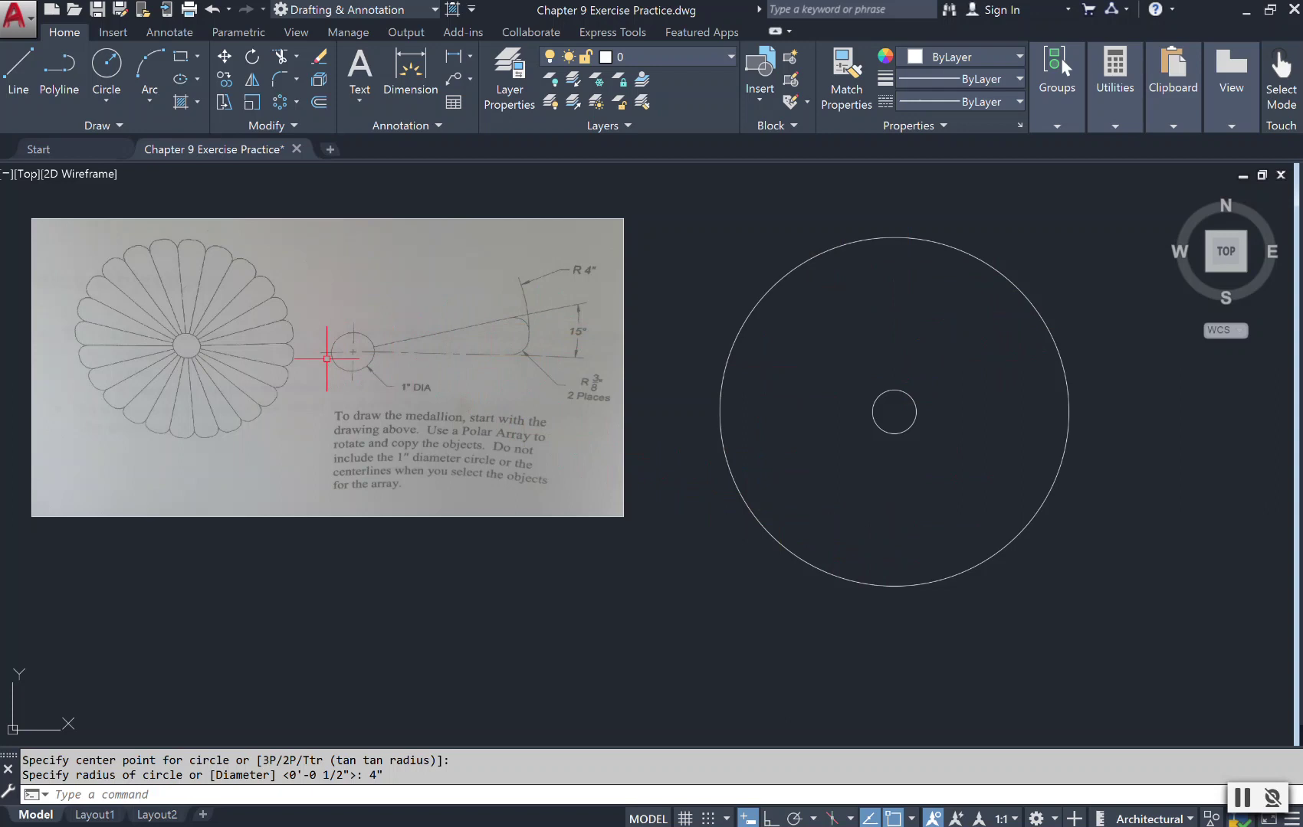
# Draw a horizontal construction line through the common center of the two circles.
pyautogui.click(109, 125)
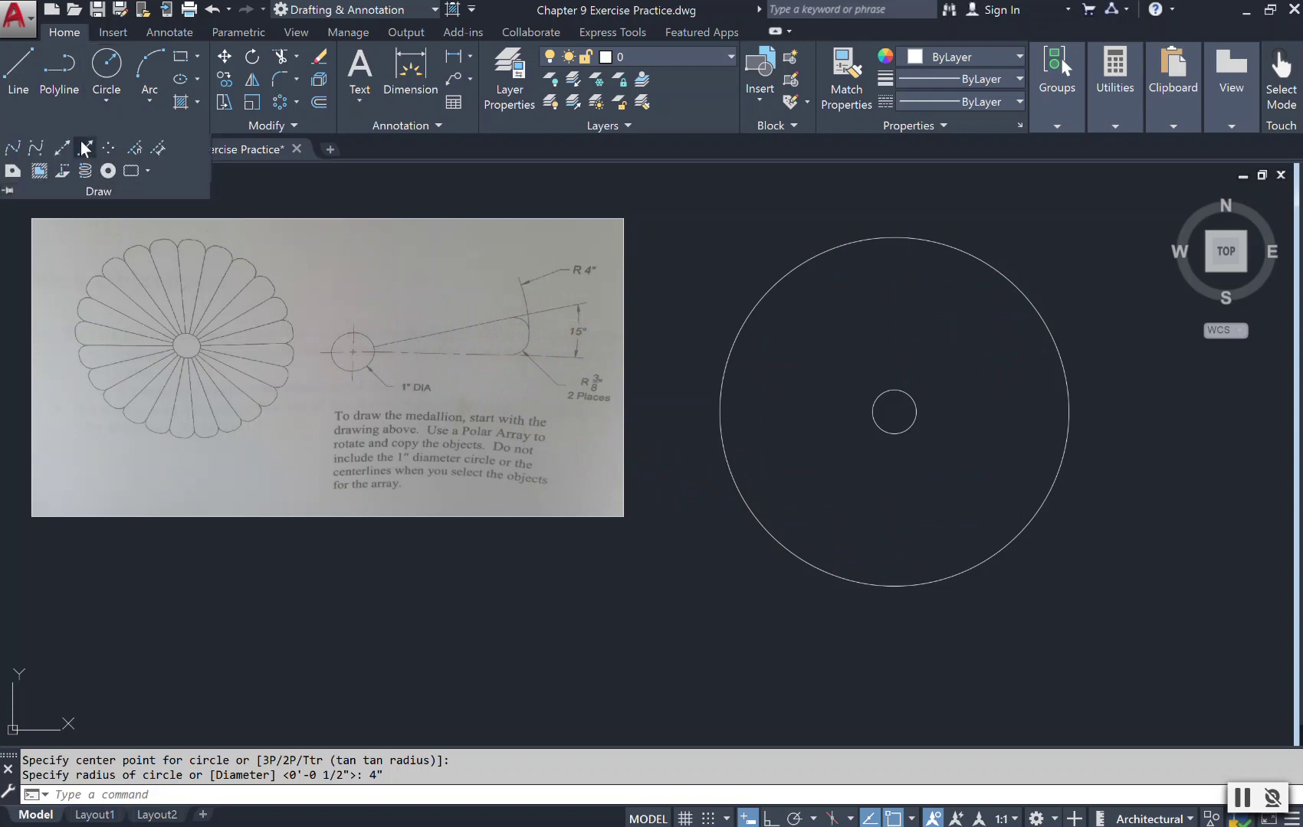
pyautogui.click(60, 150)
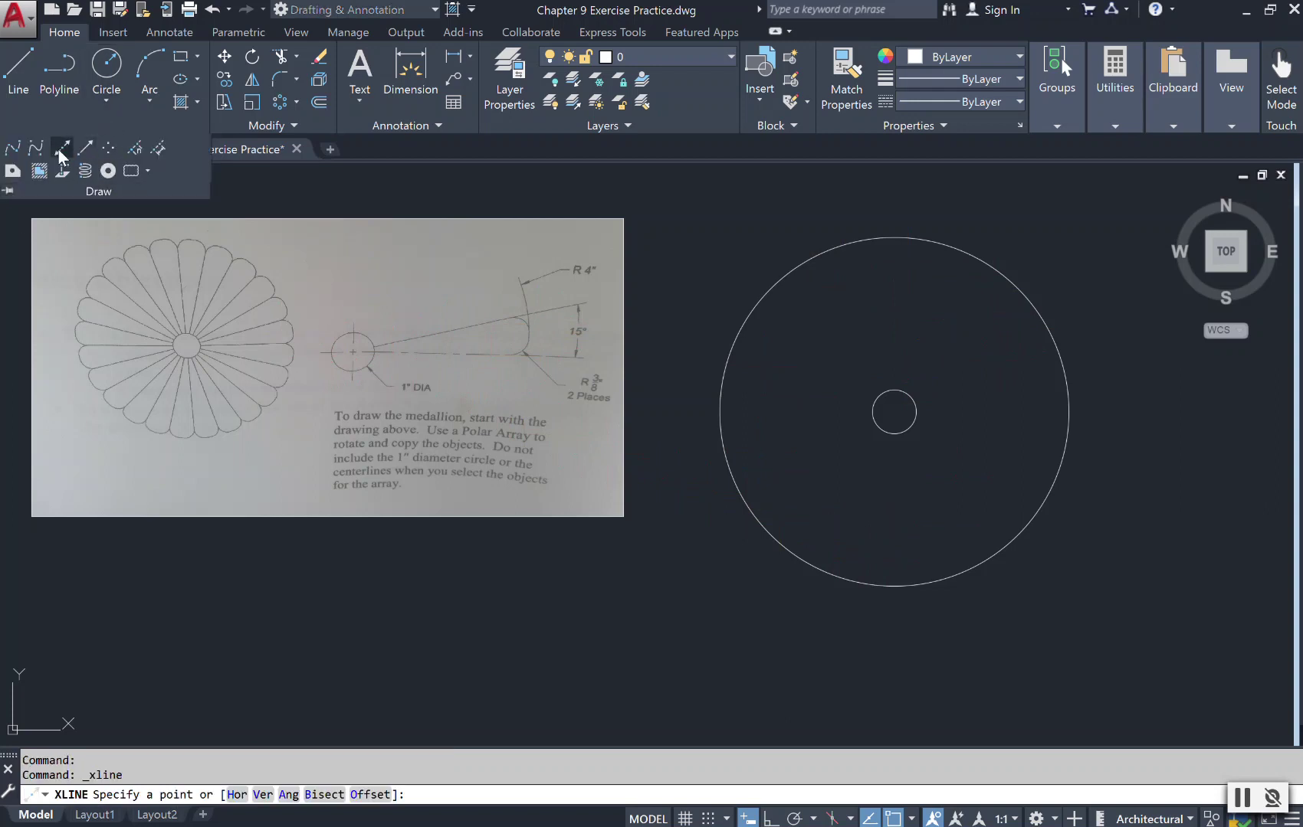
pyautogui.write('h')
pyautogui.press('Return')
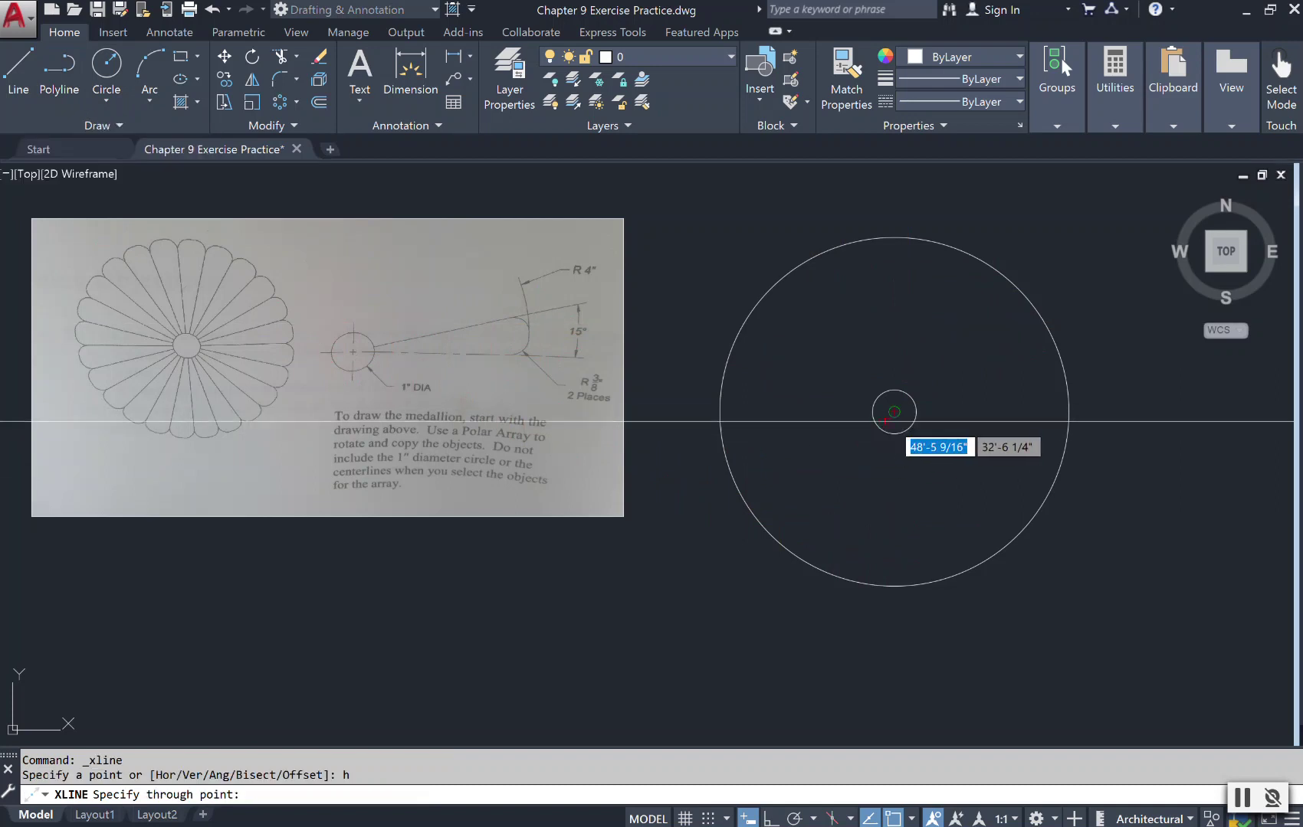
pyautogui.click(896, 414)
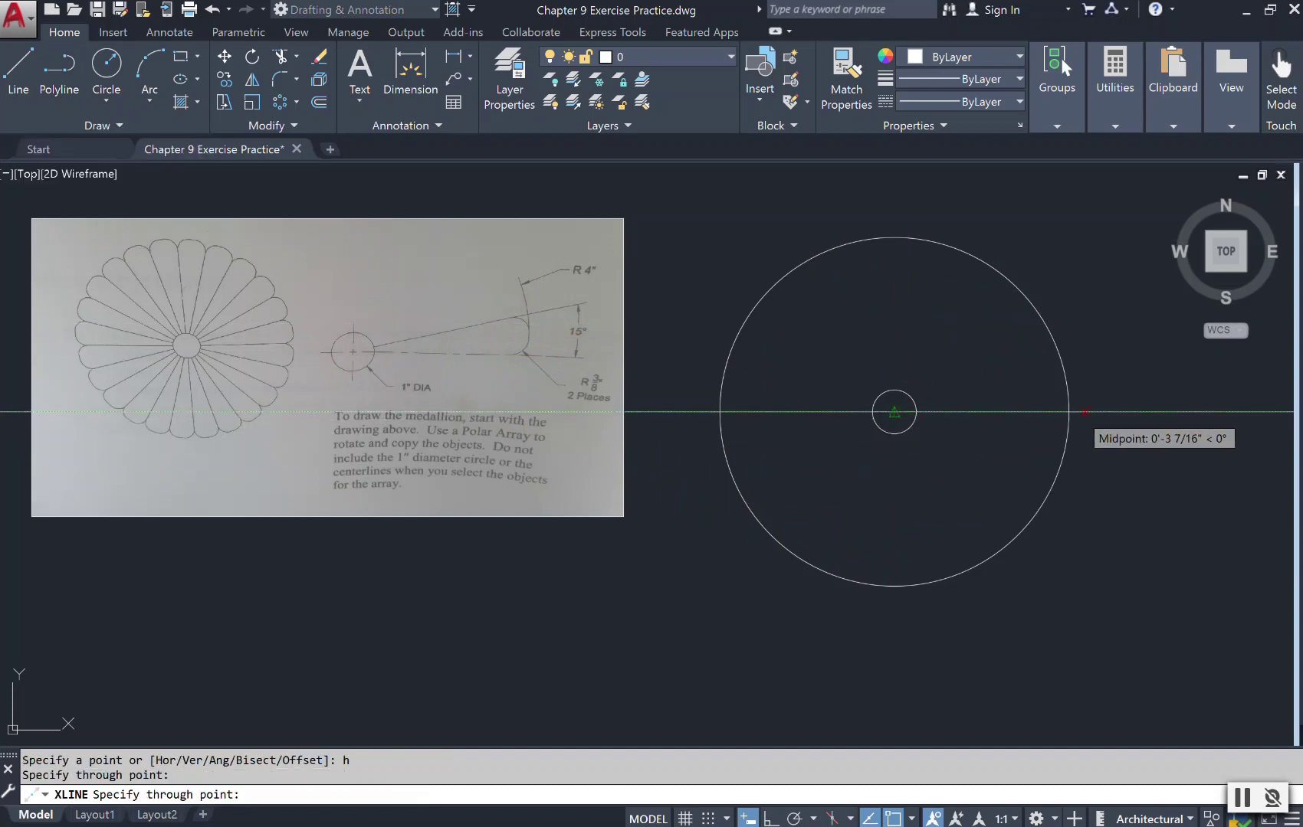
pyautogui.press('Escape')
# Draw a construction line at a 15-degree angle through the center of the circles.
pyautogui.scroll(-2, 1167, 412)
pyautogui.scroll(2, 1168, 412)
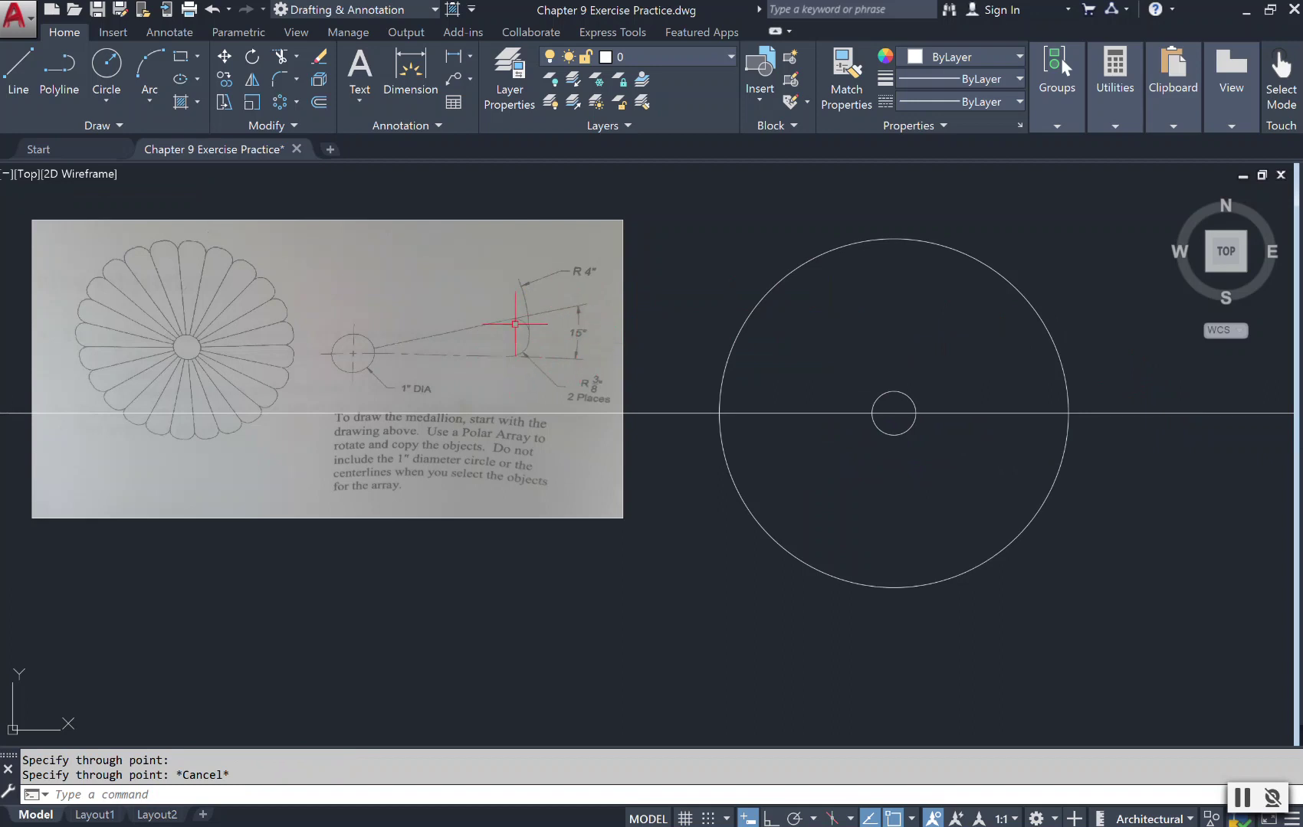
pyautogui.click(98, 120)
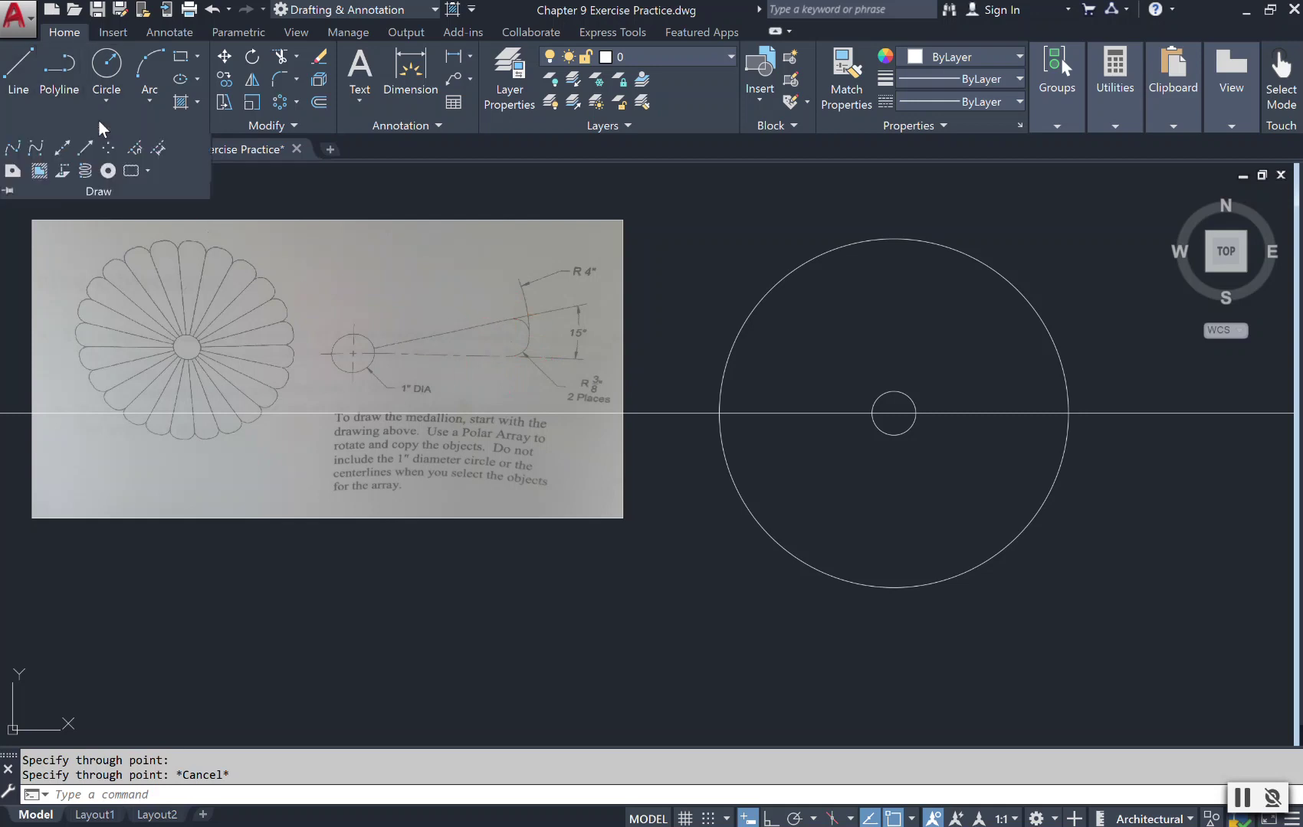
pyautogui.click(64, 150)
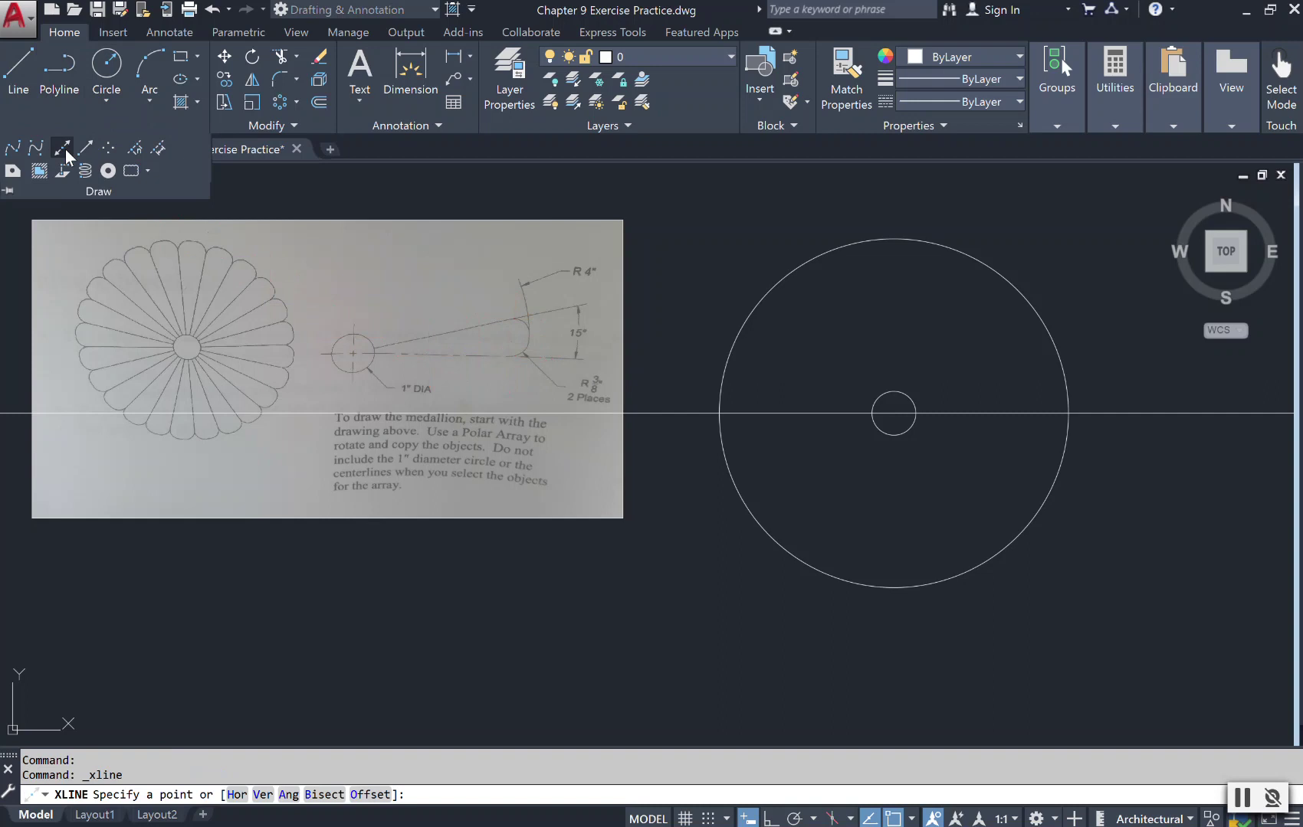
pyautogui.write('a')
pyautogui.press('Return')
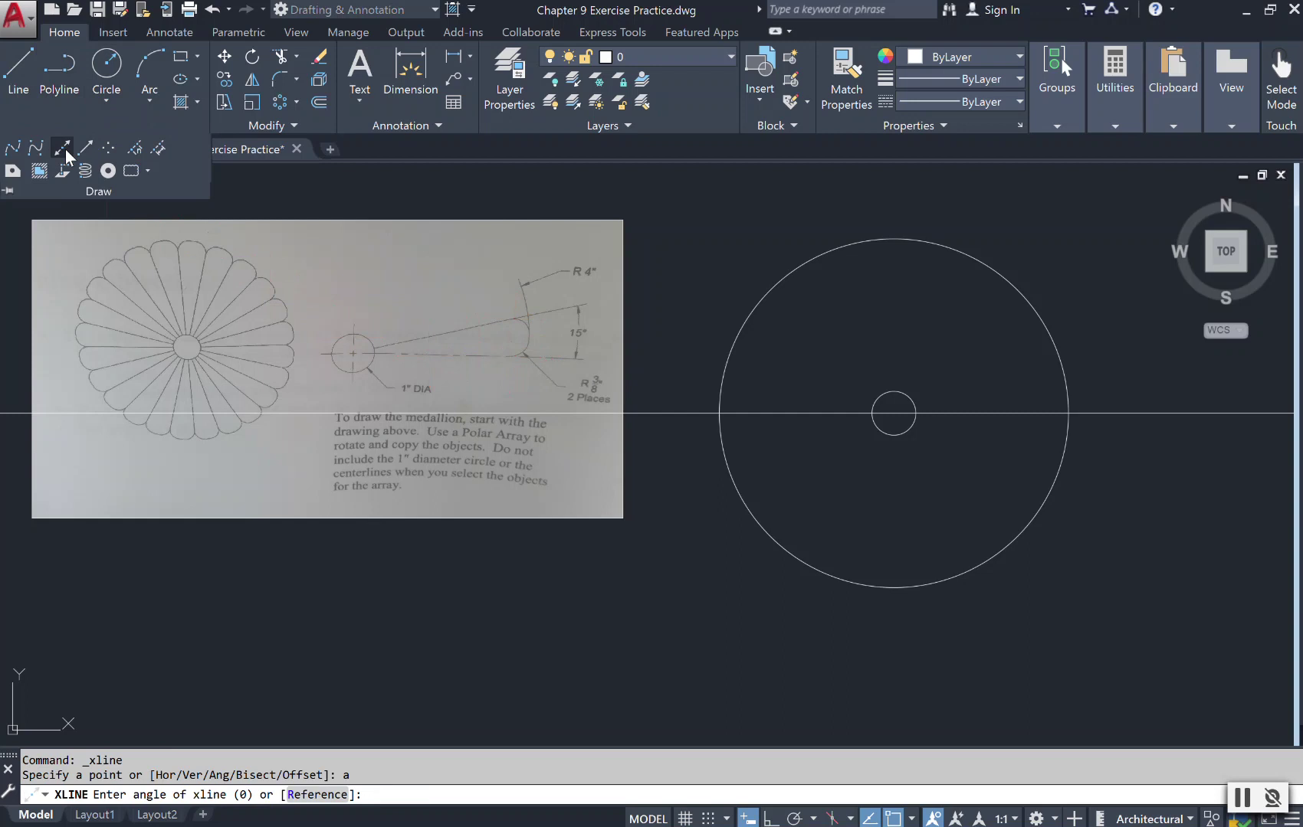
pyautogui.write('15')
pyautogui.press('Return')
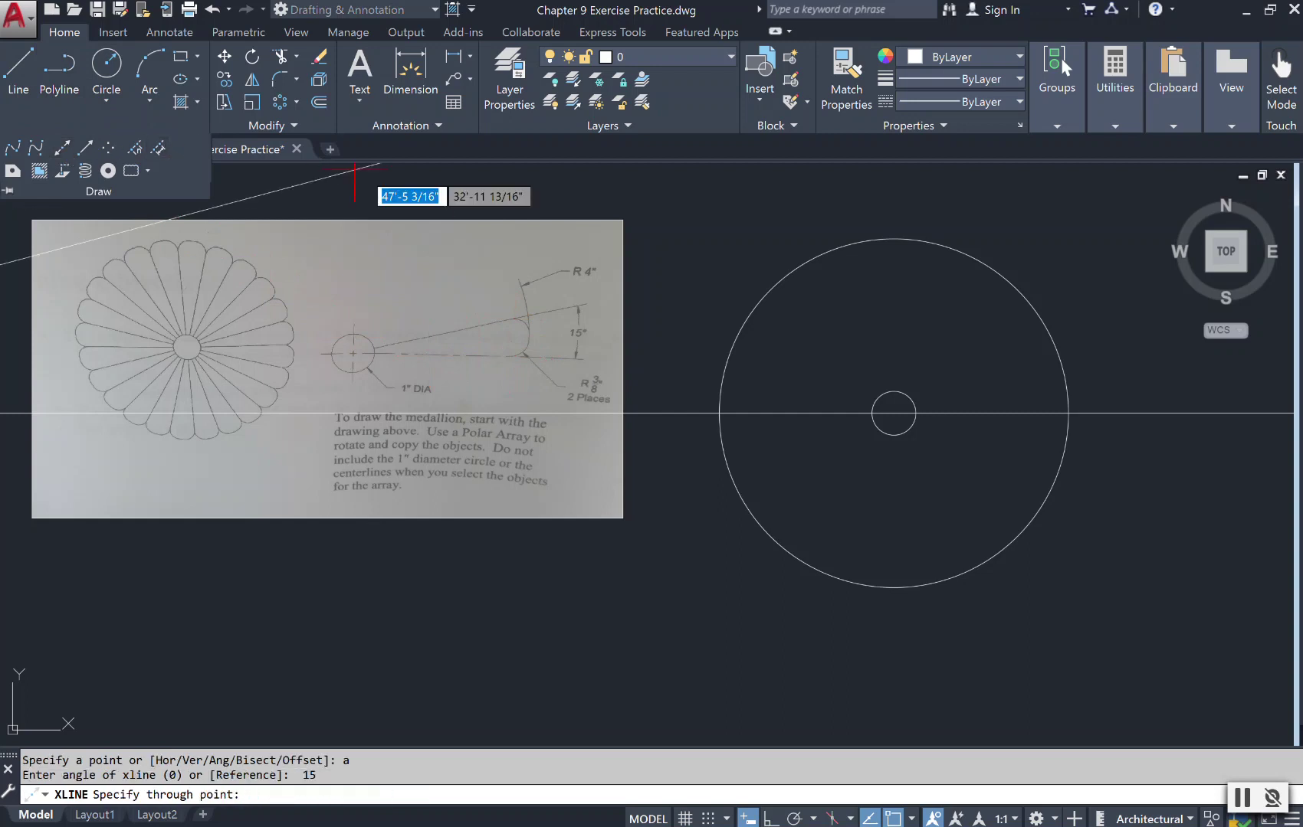
pyautogui.click(894, 414)
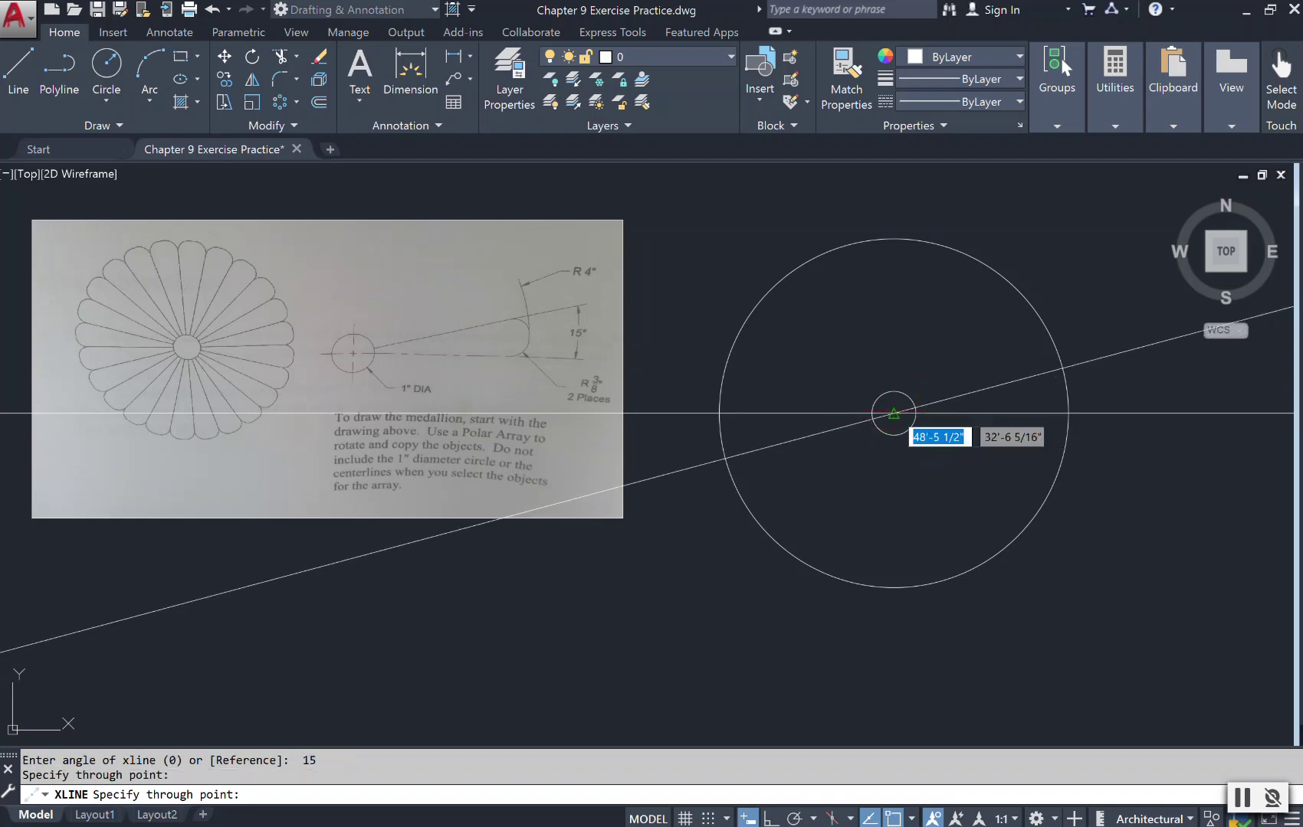
pyautogui.press('Return')
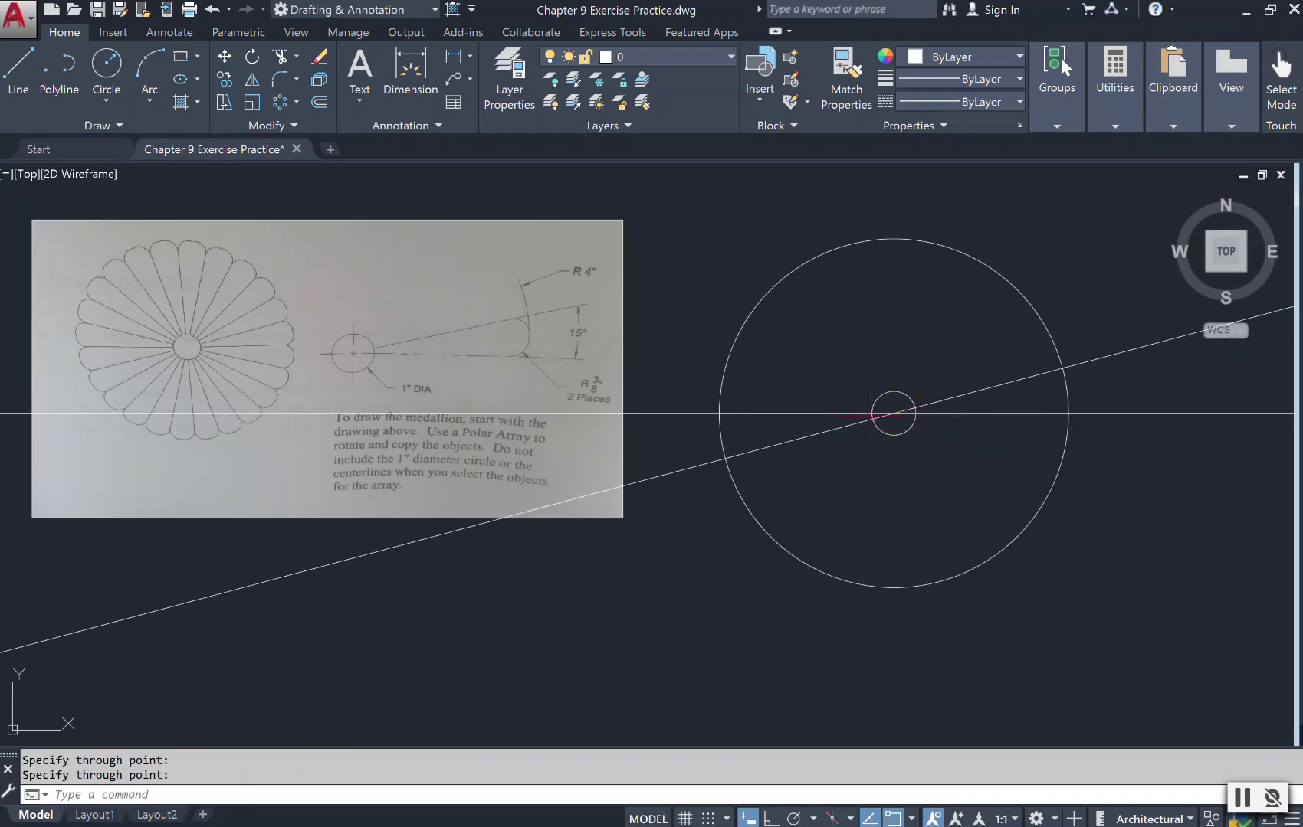
# Examine the reference image's petal tip and its R 3/8" corners alongside the drawn circles and construction lines.
pyautogui.scroll(2, 1284, 444)
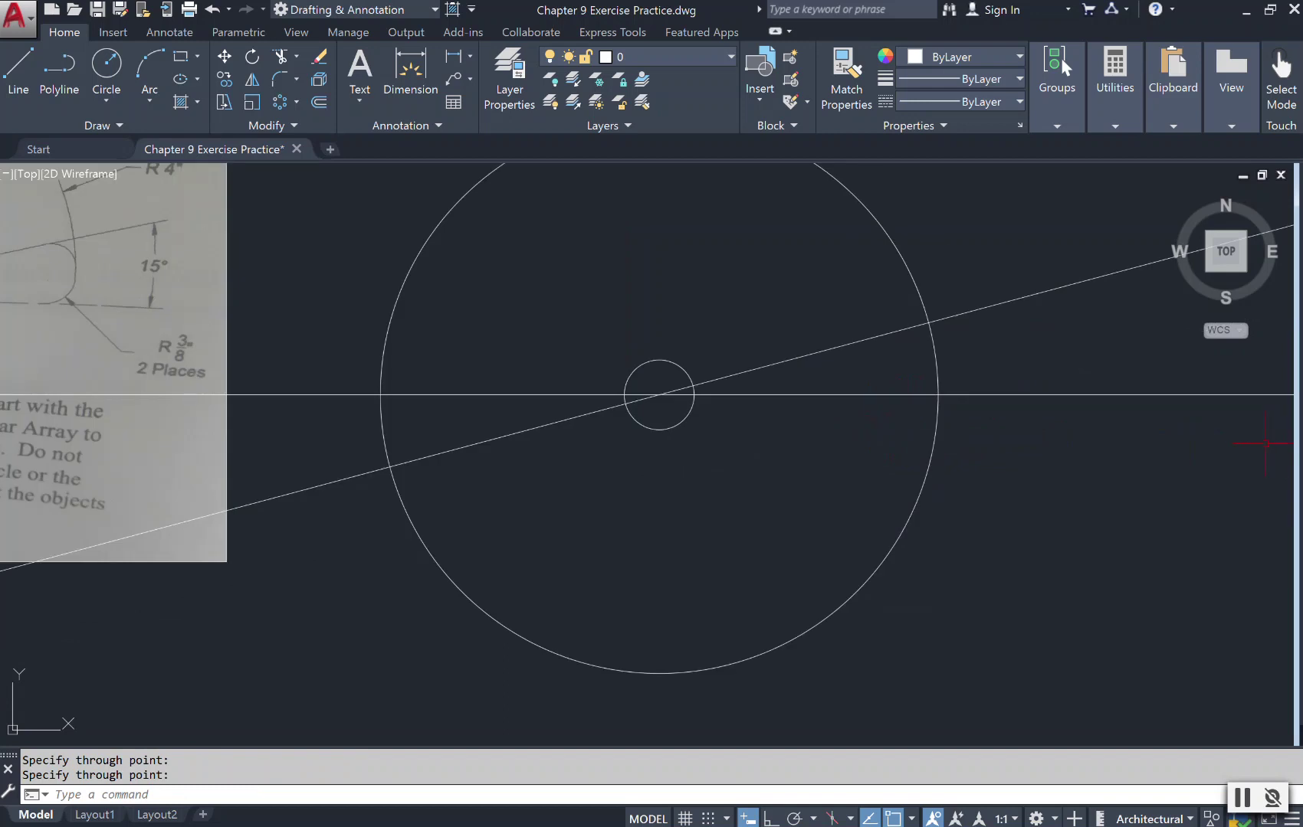
pyautogui.scroll(-2, 1265, 443)
pyautogui.scroll(2, 812, 336)
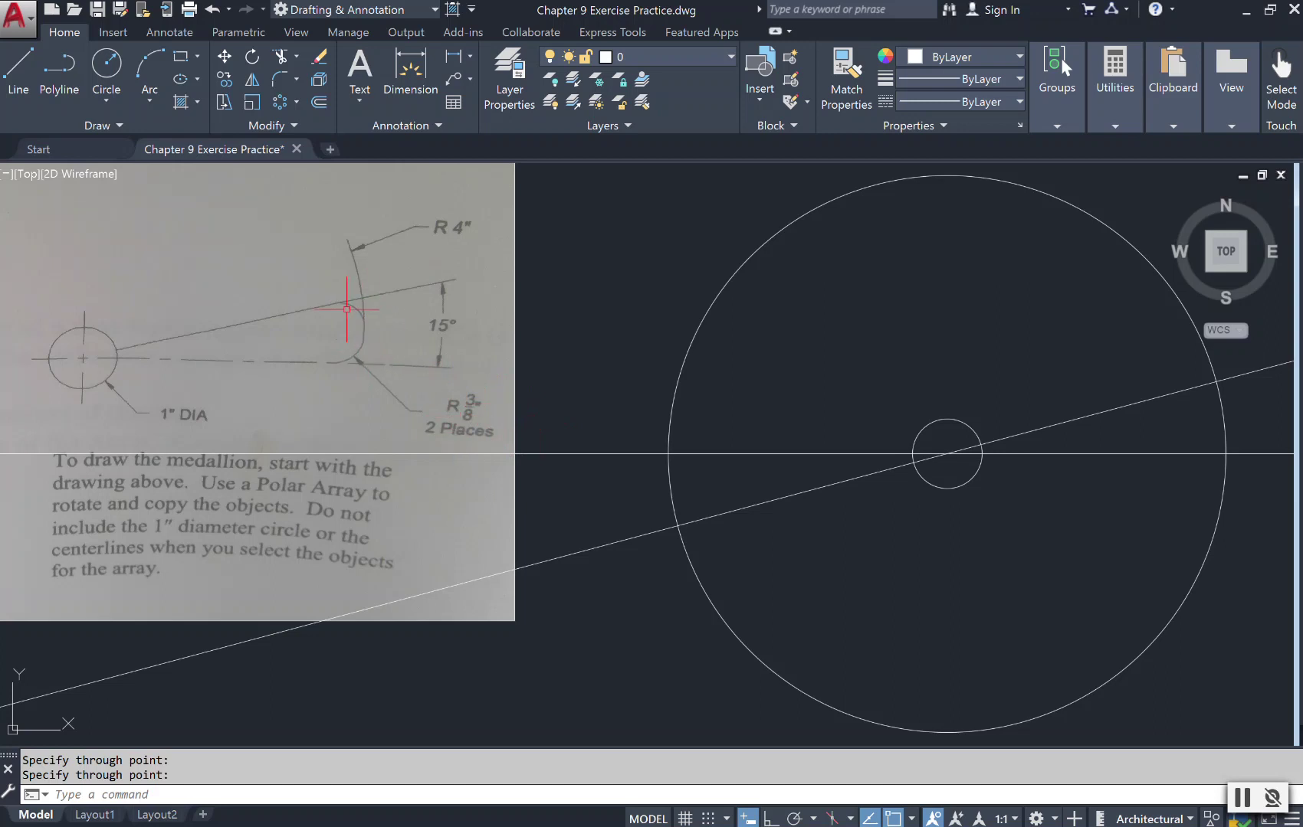
pyautogui.scroll(-3, 1251, 424)
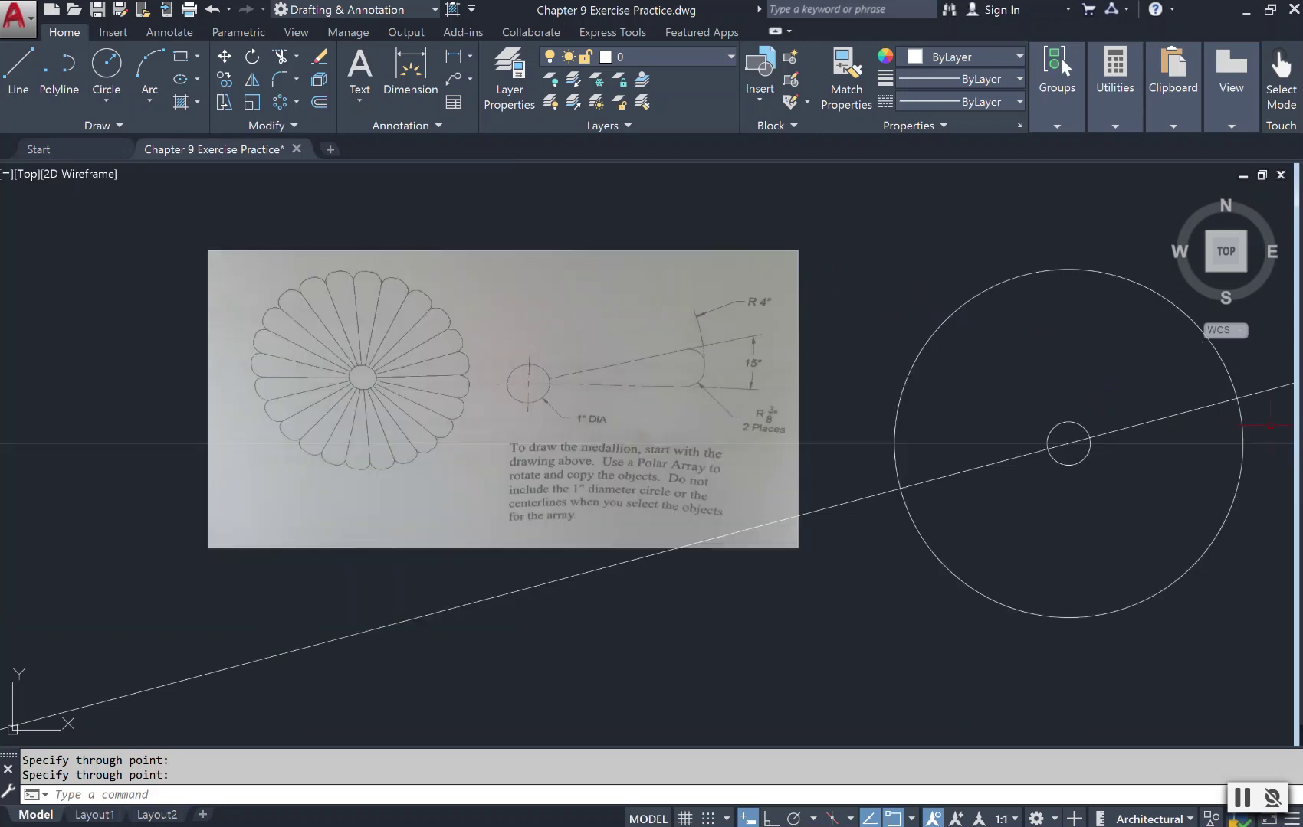
pyautogui.scroll(5, 1265, 426)
pyautogui.scroll(-2, 1270, 425)
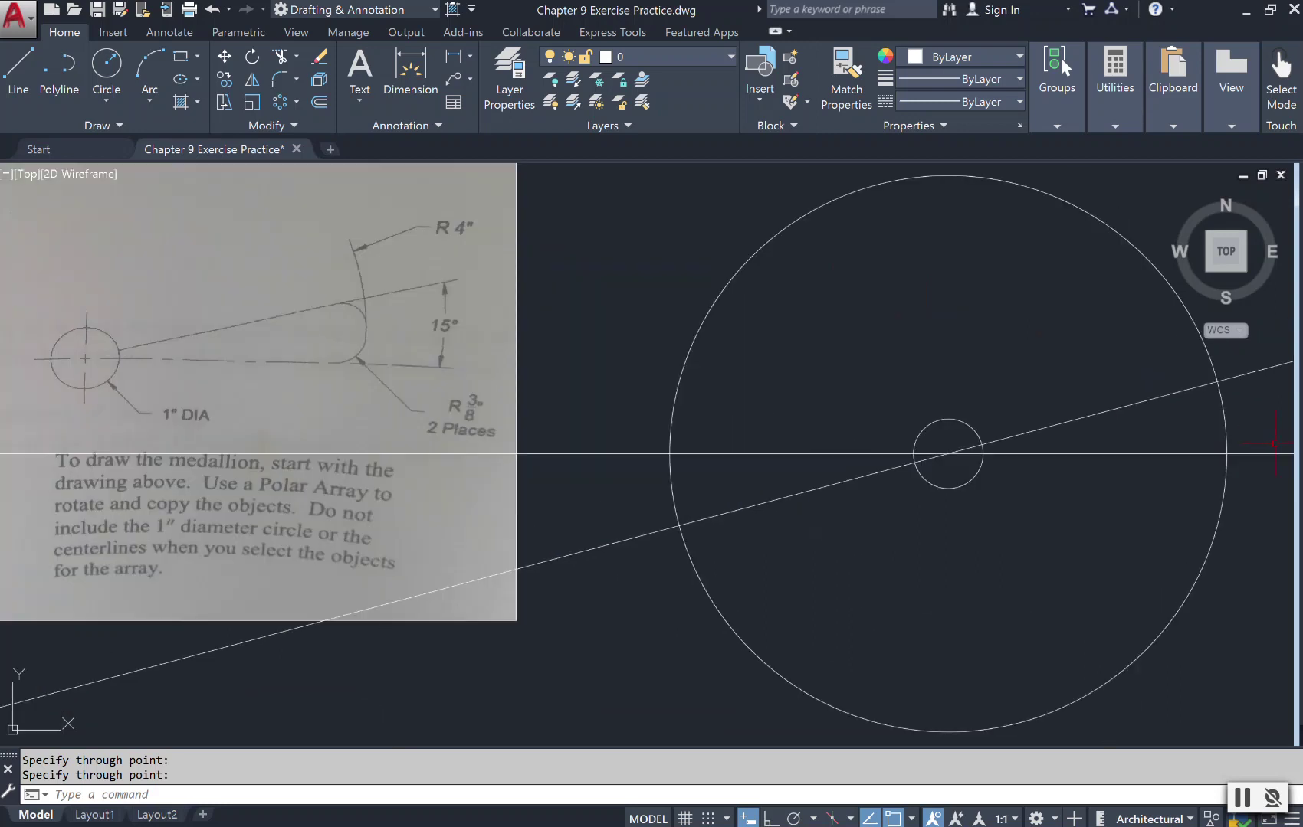
pyautogui.write('pan')
pyautogui.press('Return')
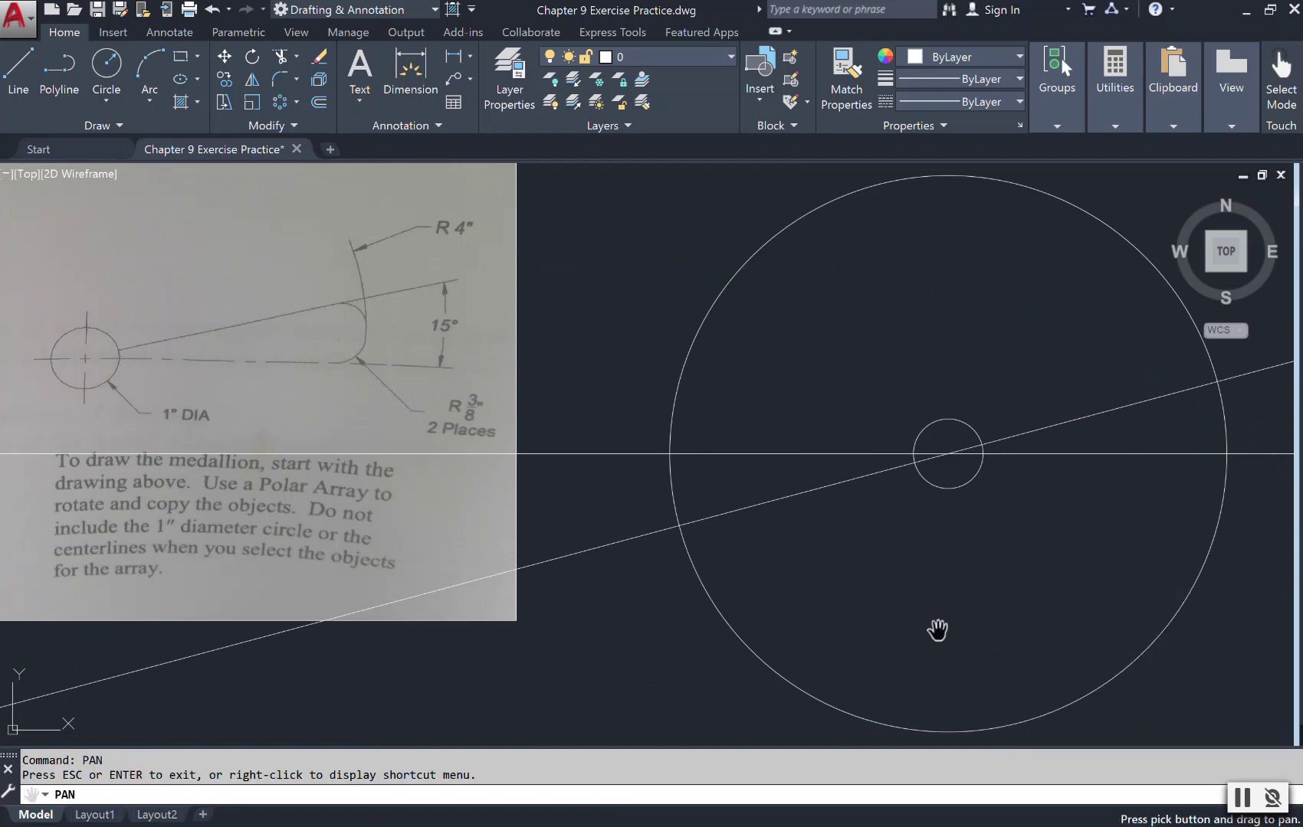
pyautogui.moveTo(1012, 584); pyautogui.dragTo(954, 580)
pyautogui.rightClick(953, 580)
pyautogui.click(1008, 584)
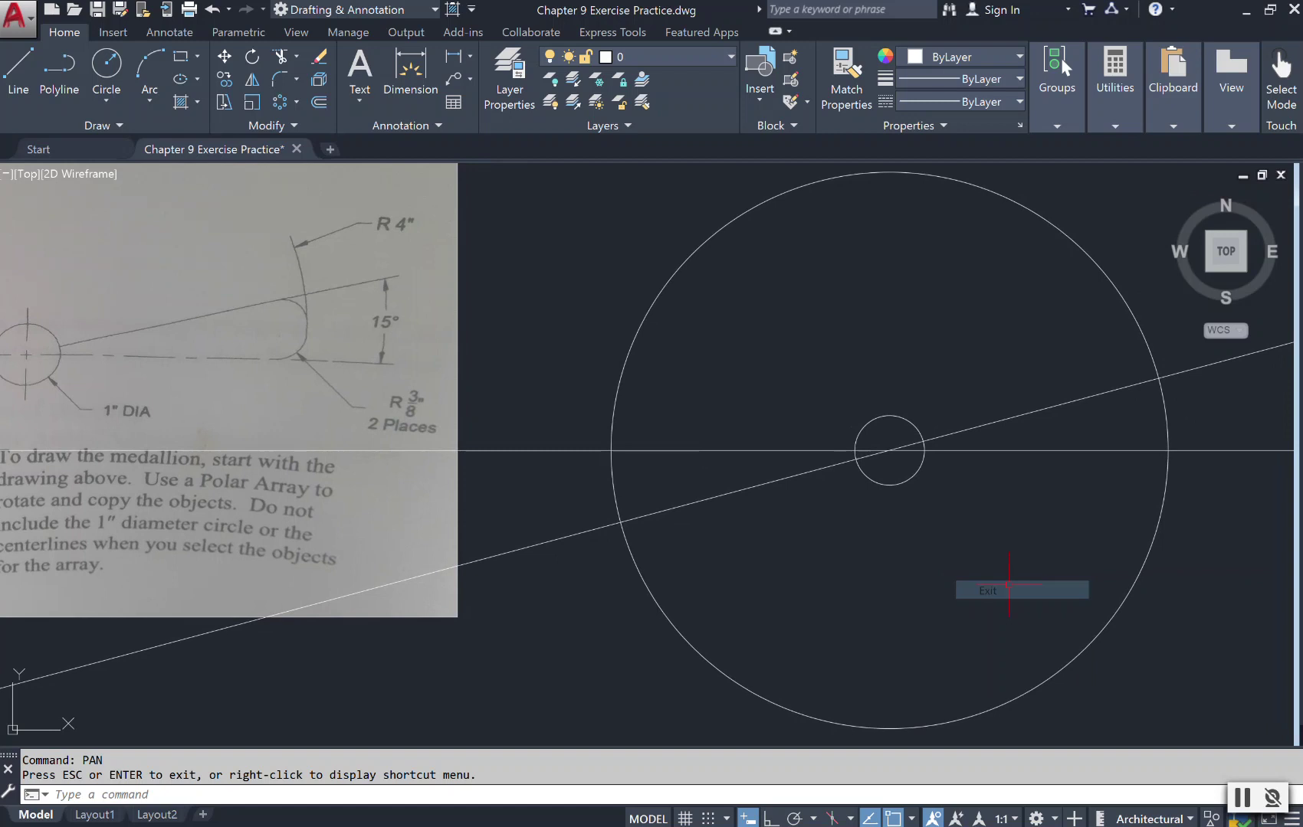
# Fillet the corner between the horizontal construction line and the 4" radius circle with a 3/8" radius, on the petal side.
pyautogui.click(279, 78)
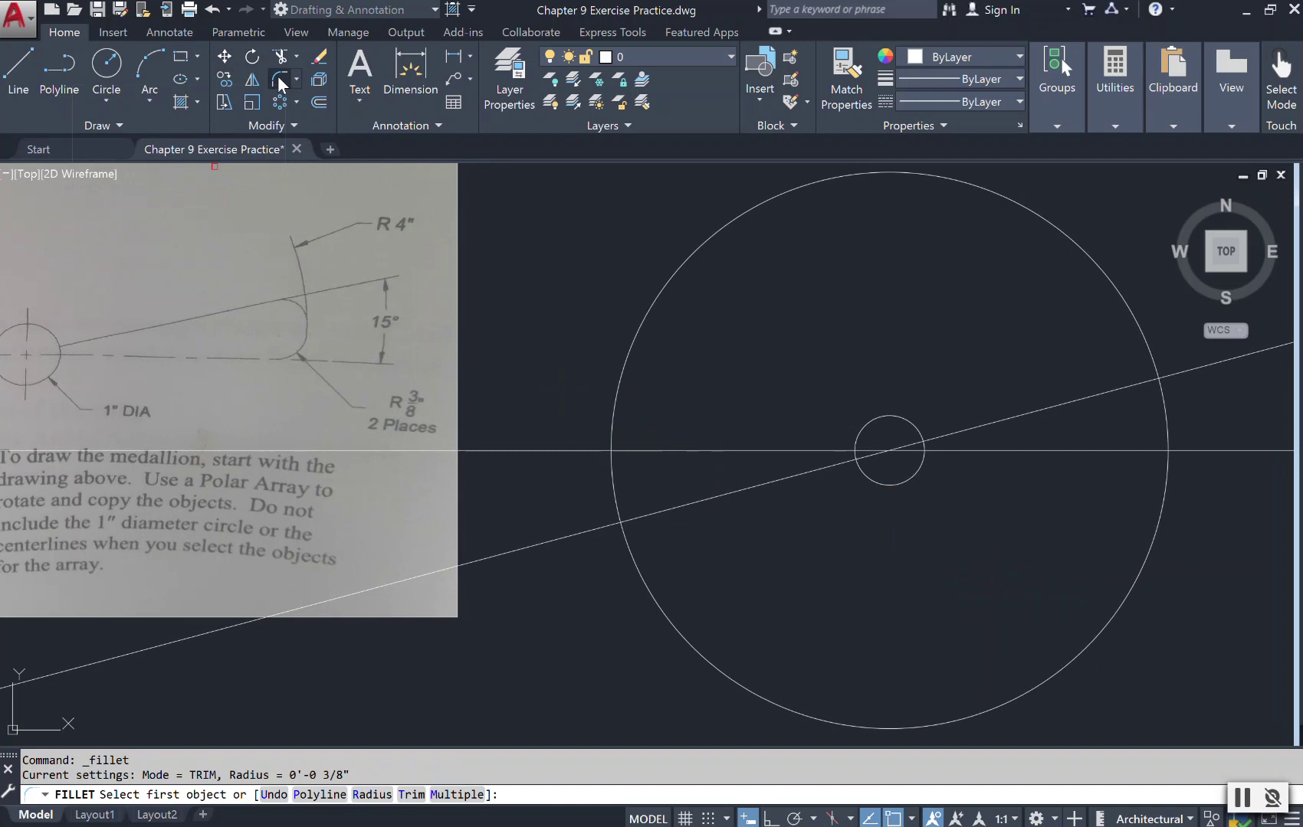
pyautogui.write('r')
pyautogui.press('Return')
pyautogui.write('3/8"')
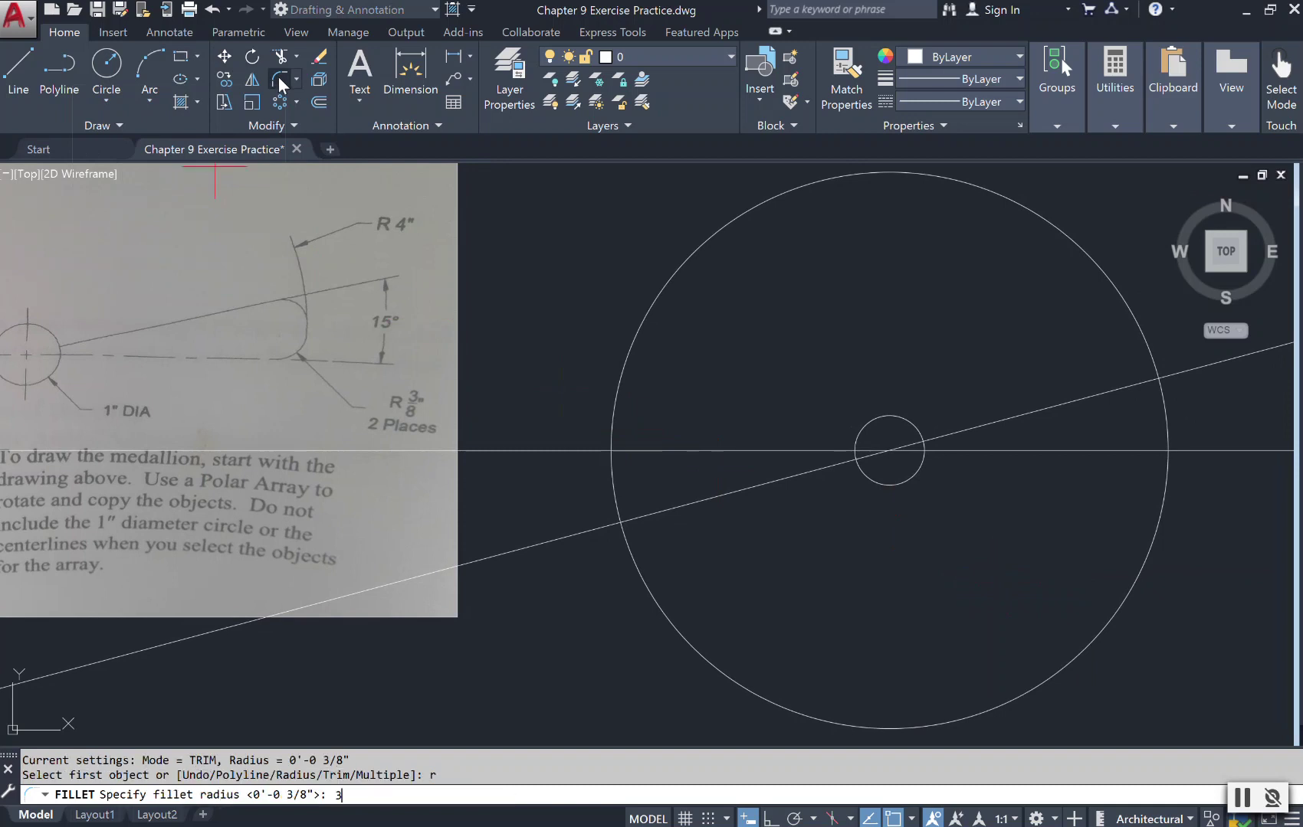
pyautogui.press('Return')
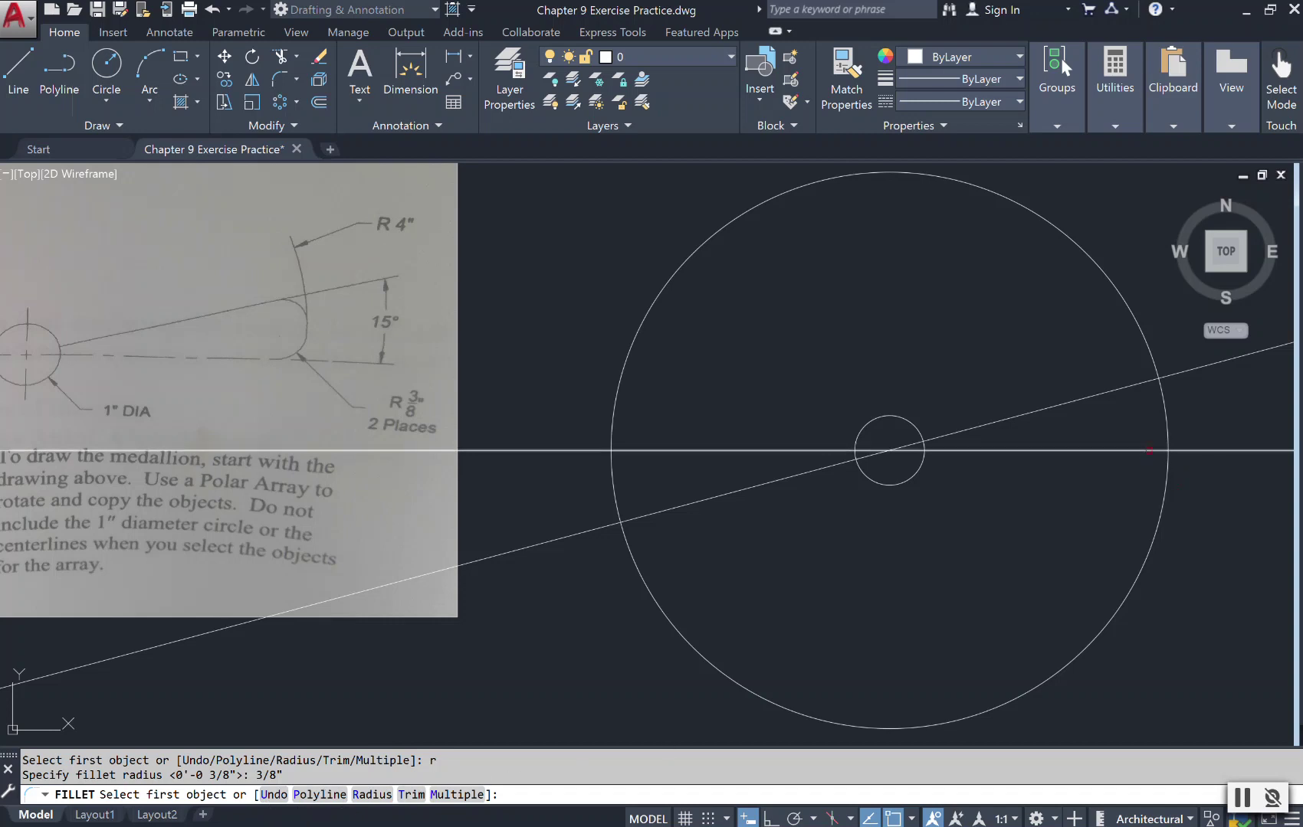
pyautogui.click(1148, 451)
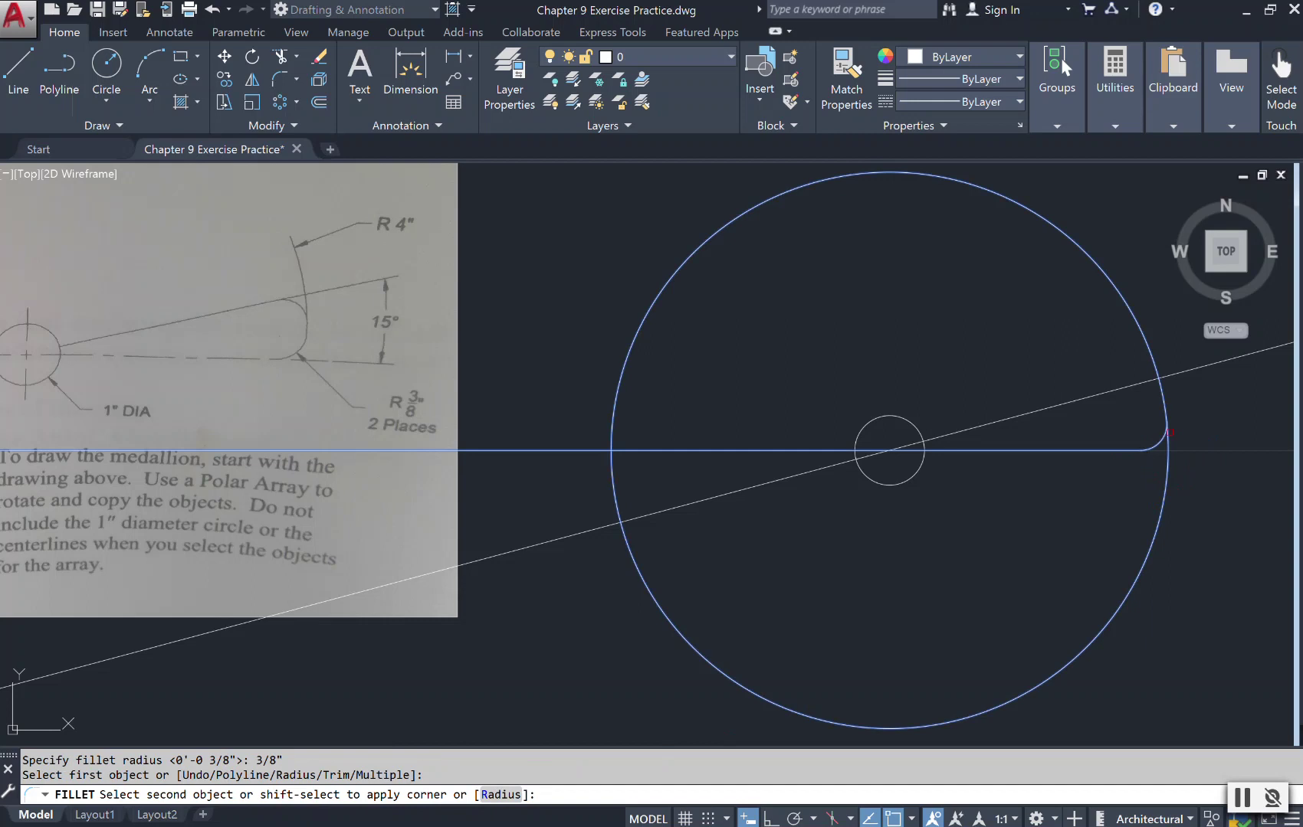
pyautogui.click(1168, 433)
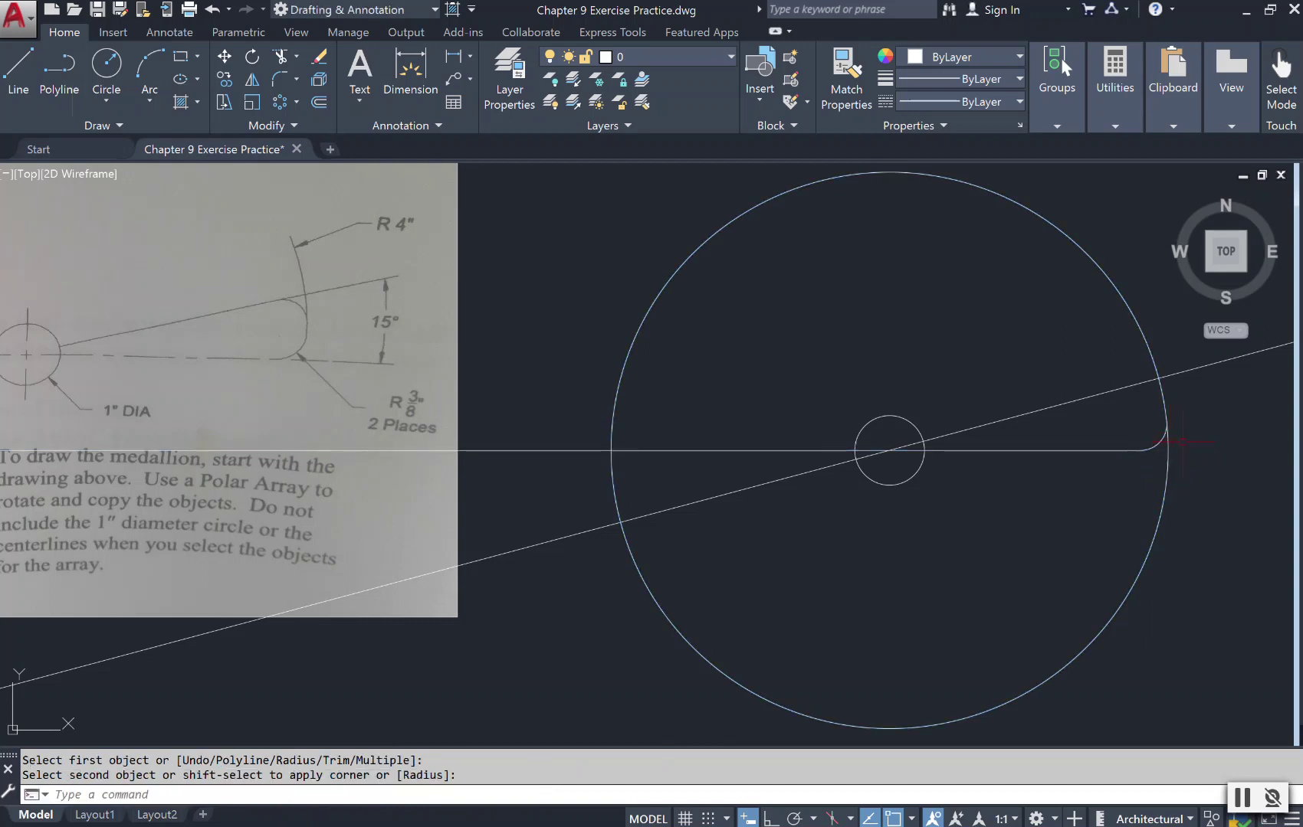
# Fillet the corner between the 15-degree line and the large circle with the same 3/8" radius.
pyautogui.press('Return')
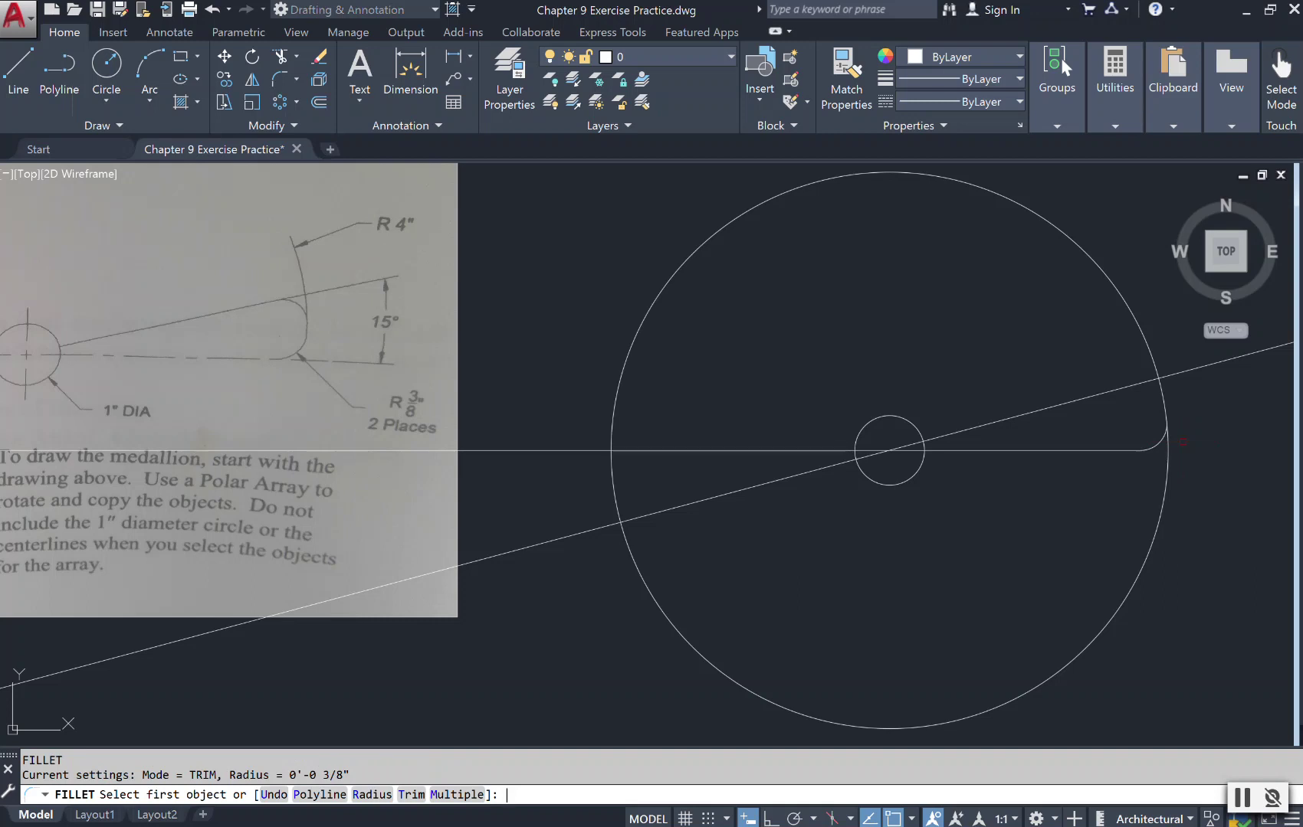
pyautogui.write('r')
pyautogui.press('Return')
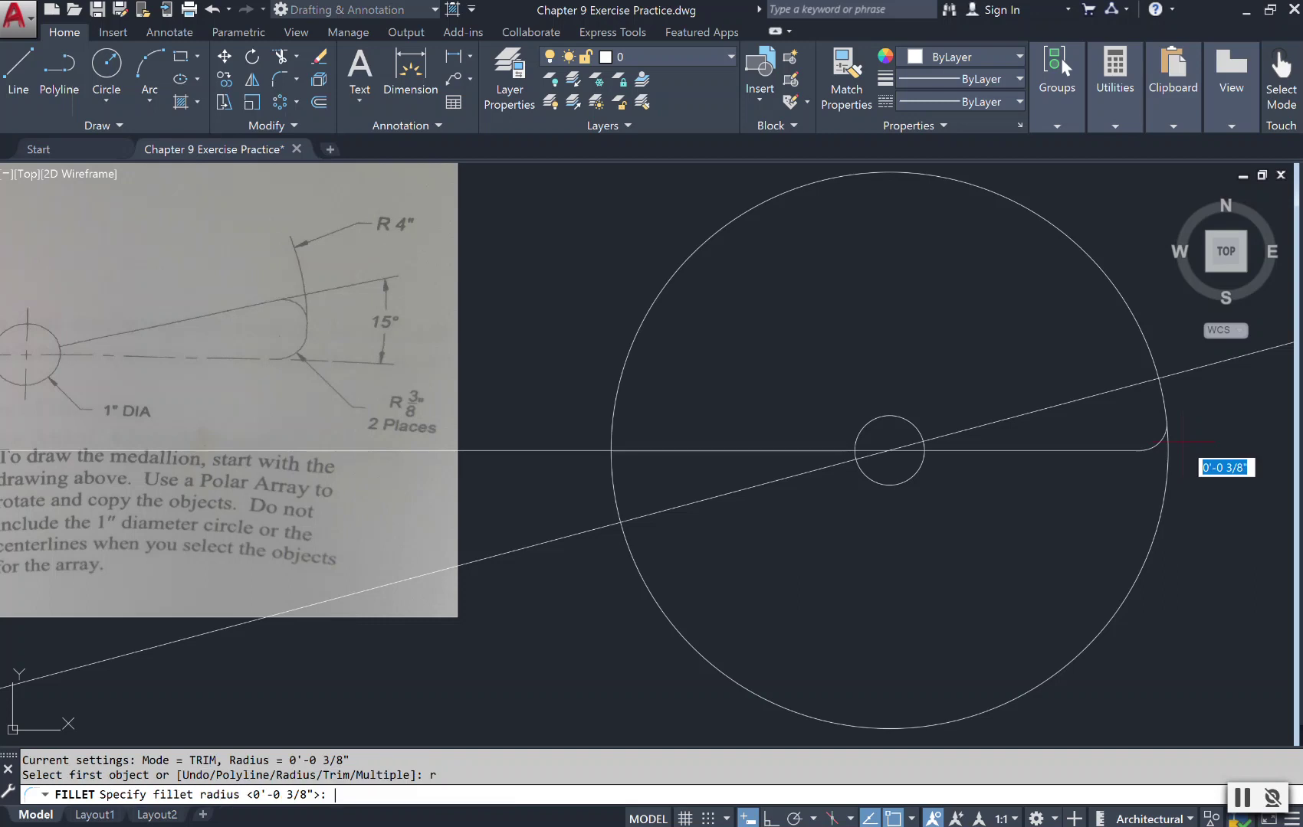
pyautogui.press('Return')
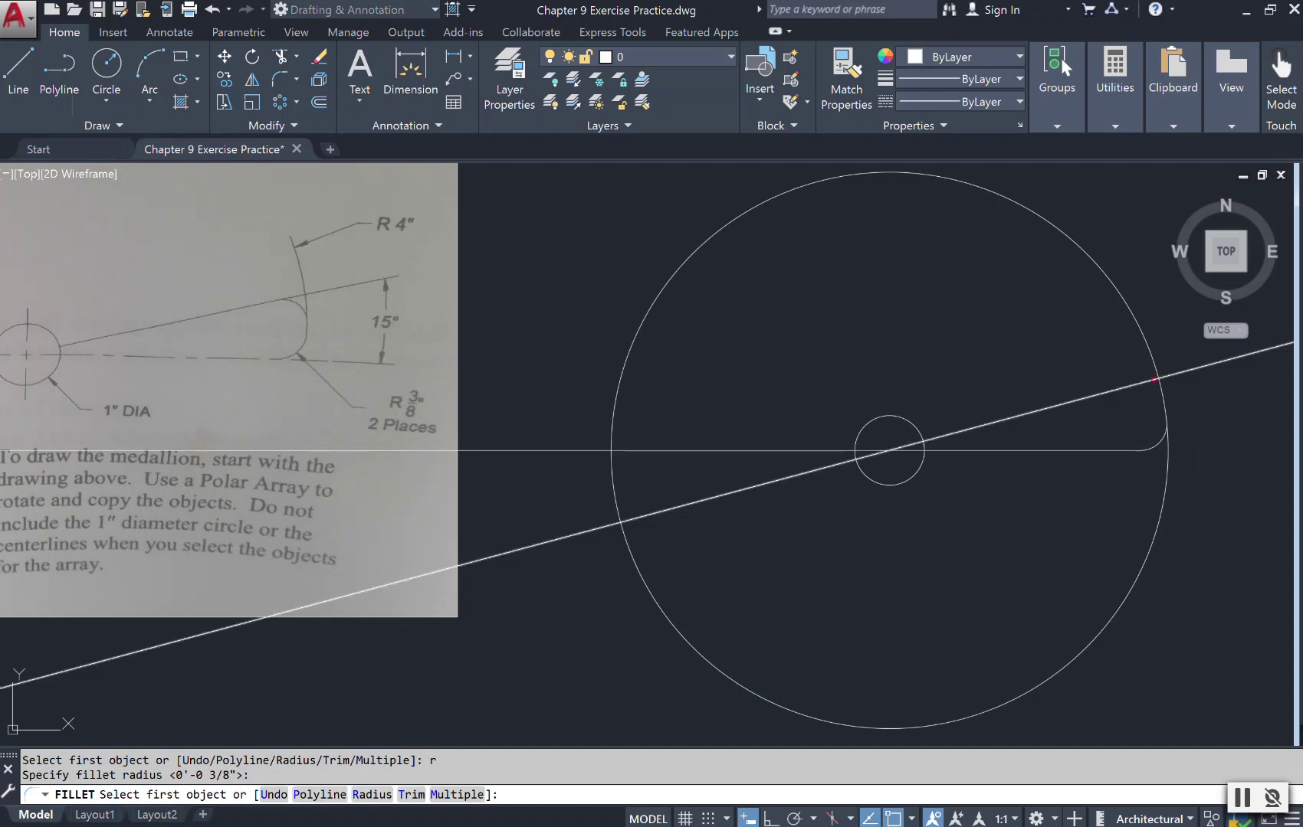
pyautogui.click(1143, 382)
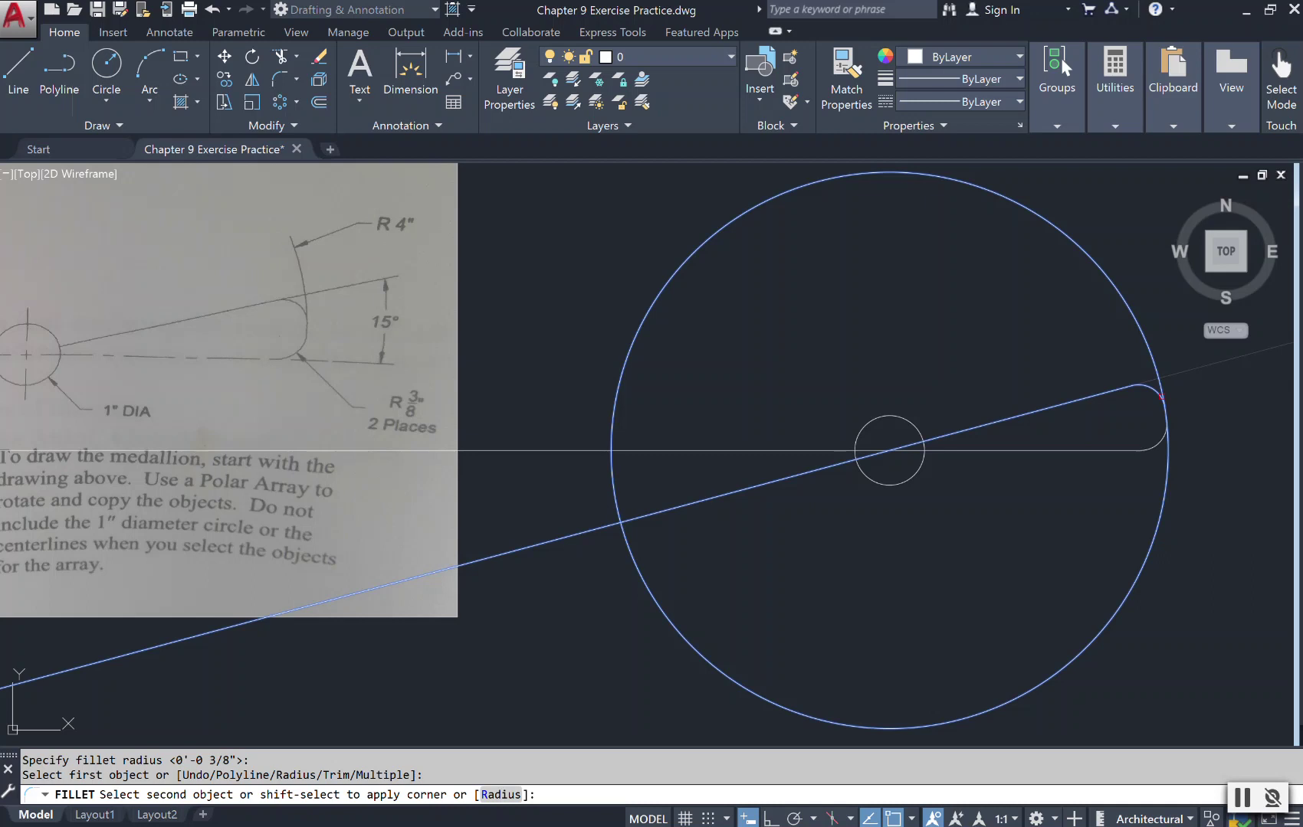
pyautogui.click(1162, 397)
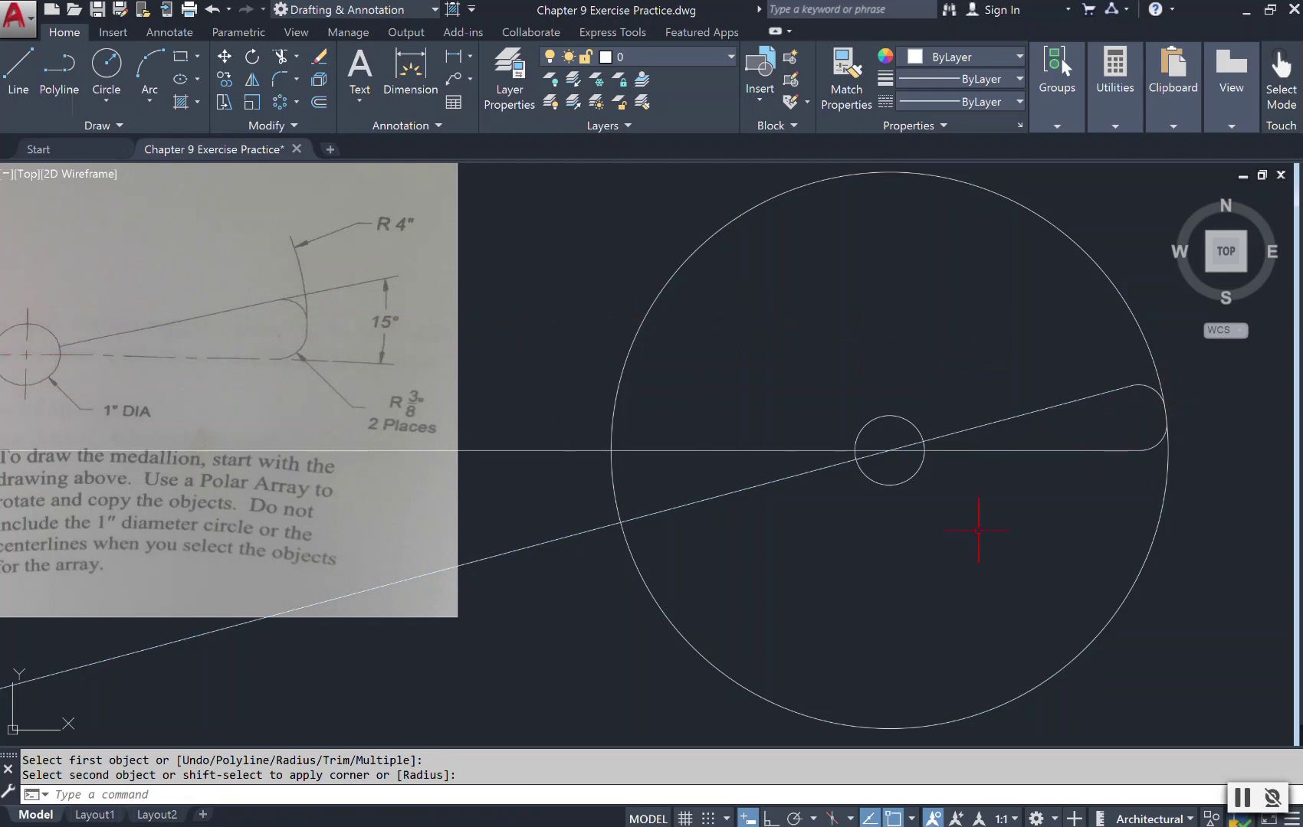
# Trim away the parts of both construction lines inside the small circle, using that circle as the cutting edge.
pyautogui.click(280, 56)
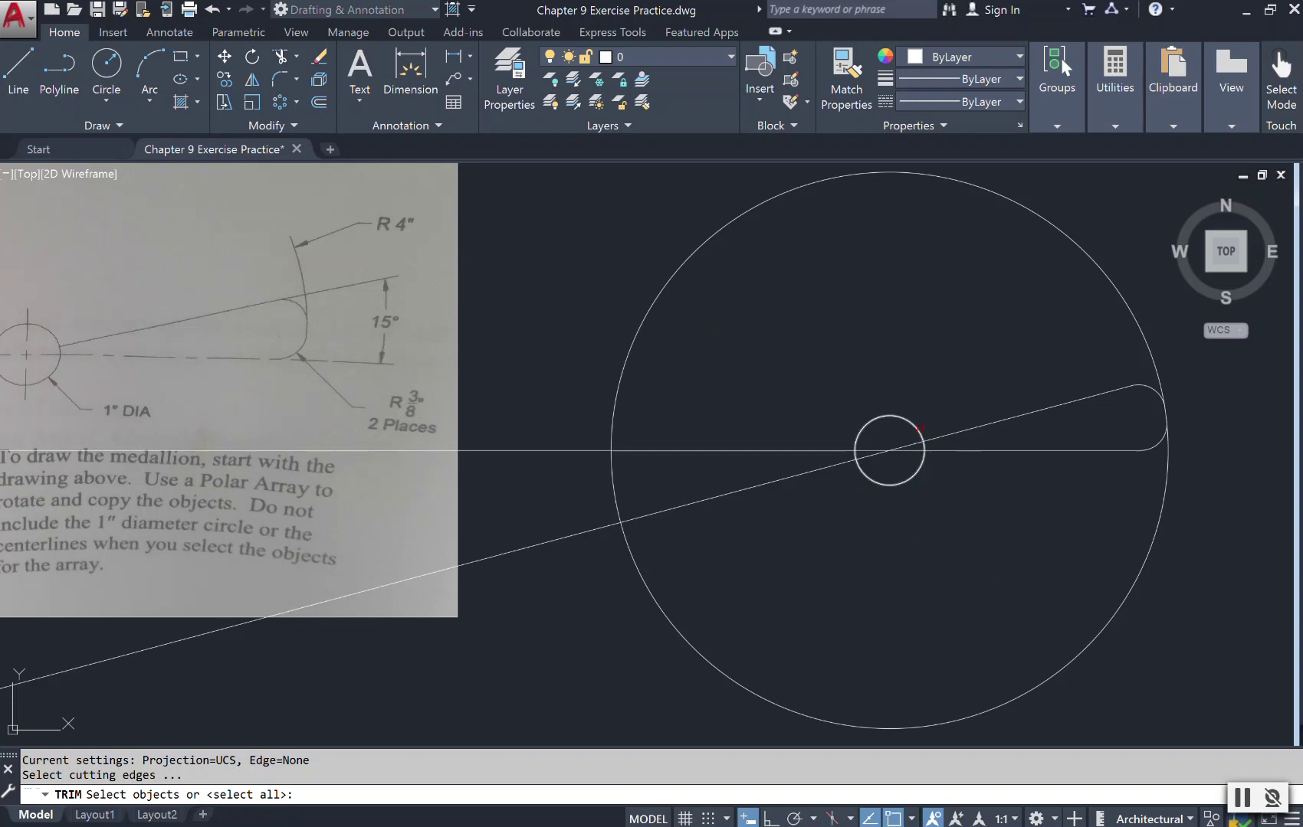
pyautogui.click(920, 428)
pyautogui.press('Return')
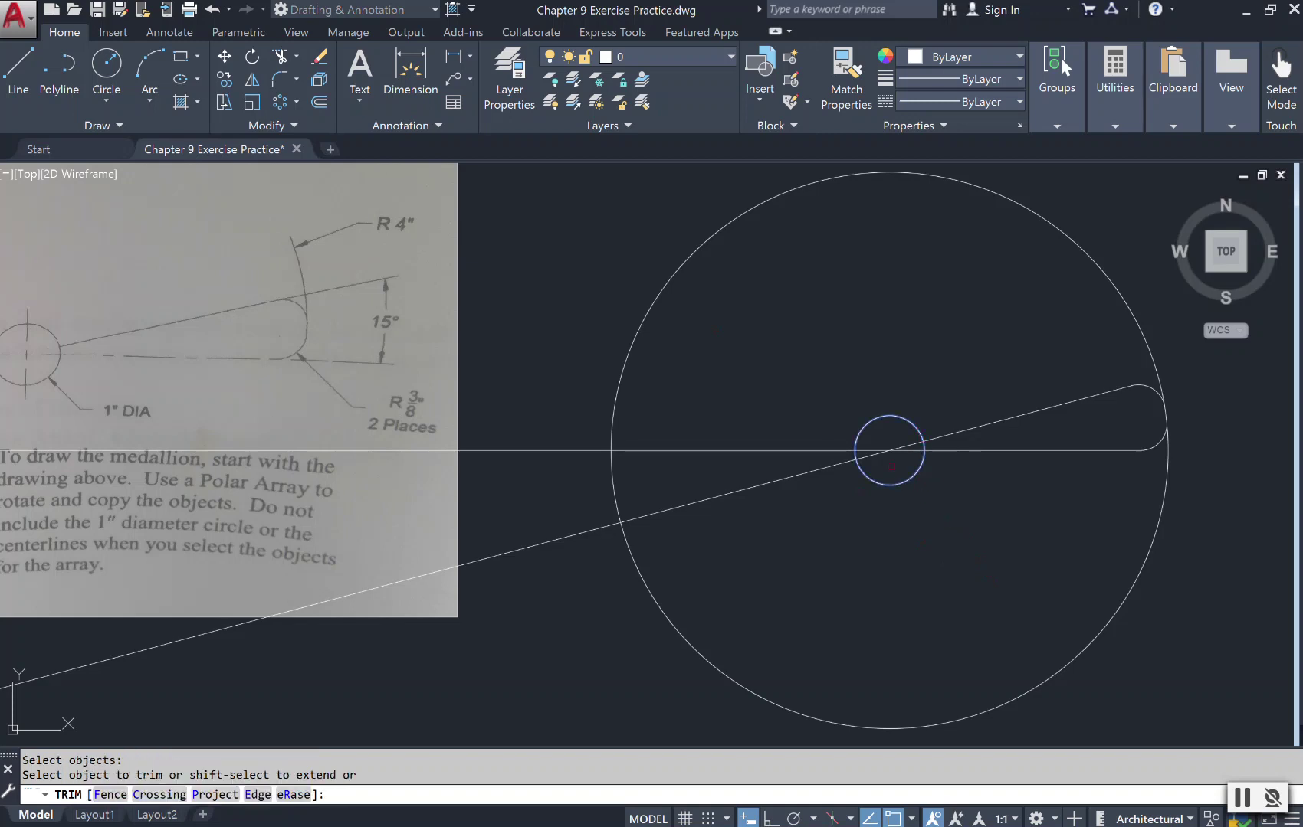
pyautogui.click(891, 466)
pyautogui.click(877, 440)
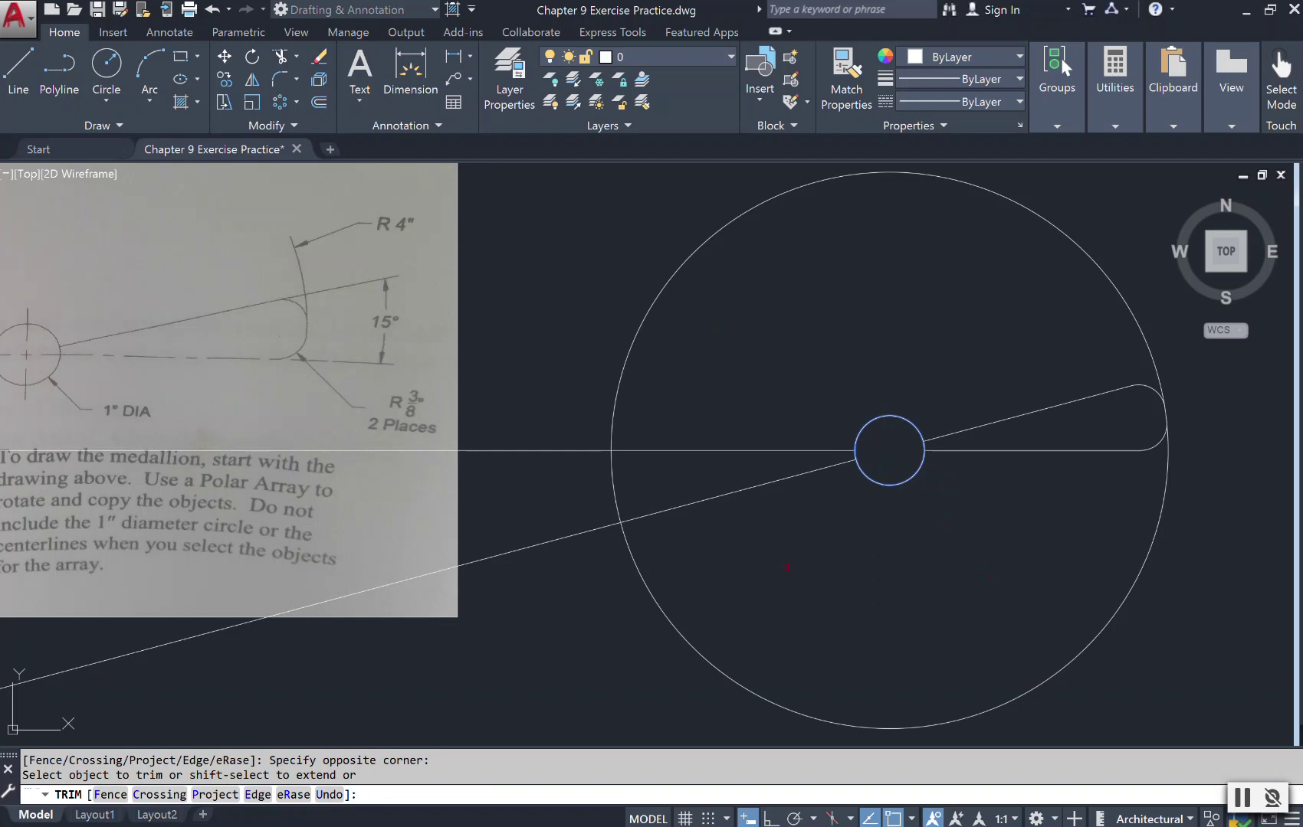
pyautogui.click(787, 568)
pyautogui.click(698, 399)
pyautogui.press('Escape')
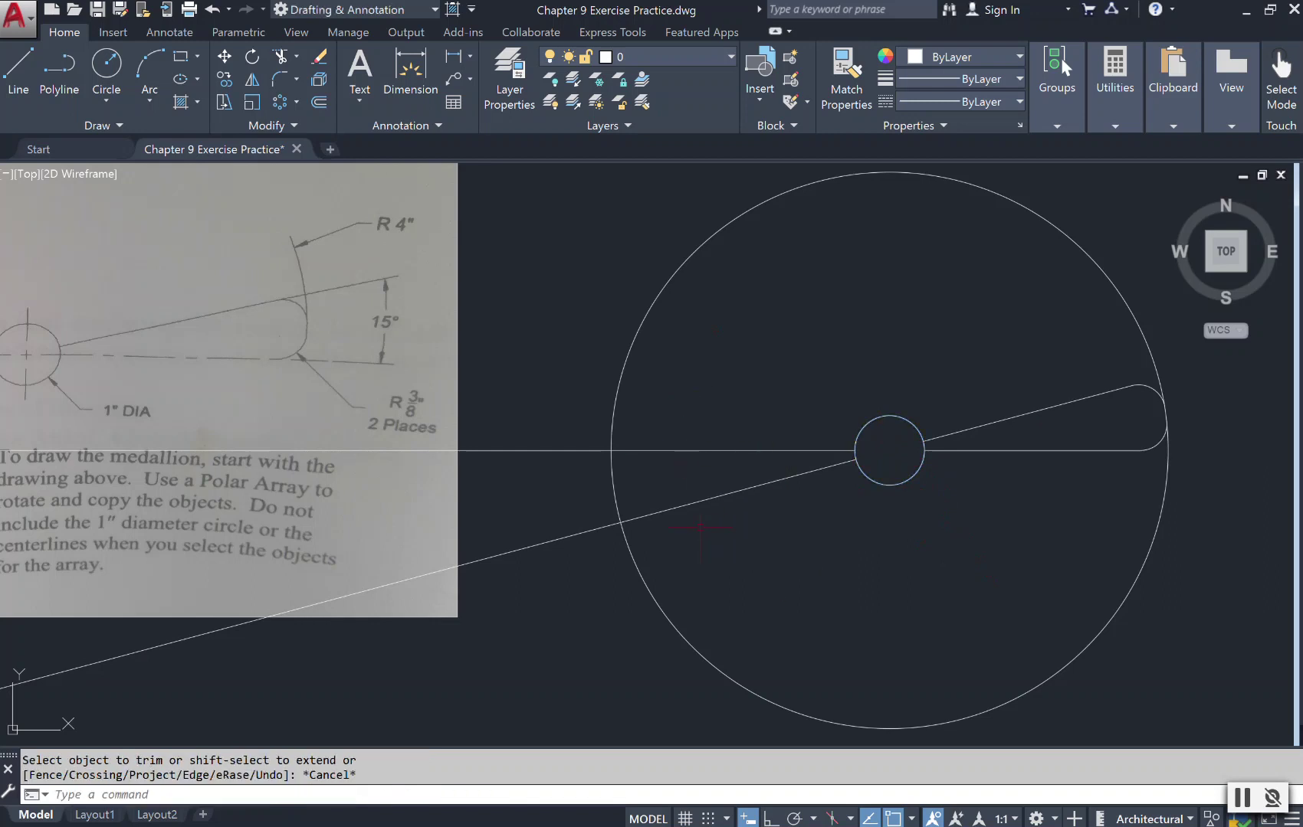
# Erase the two leftover line segments on the side of the small circle opposite the petal.
pyautogui.click(698, 524)
pyautogui.click(664, 429)
pyautogui.press('Delete')
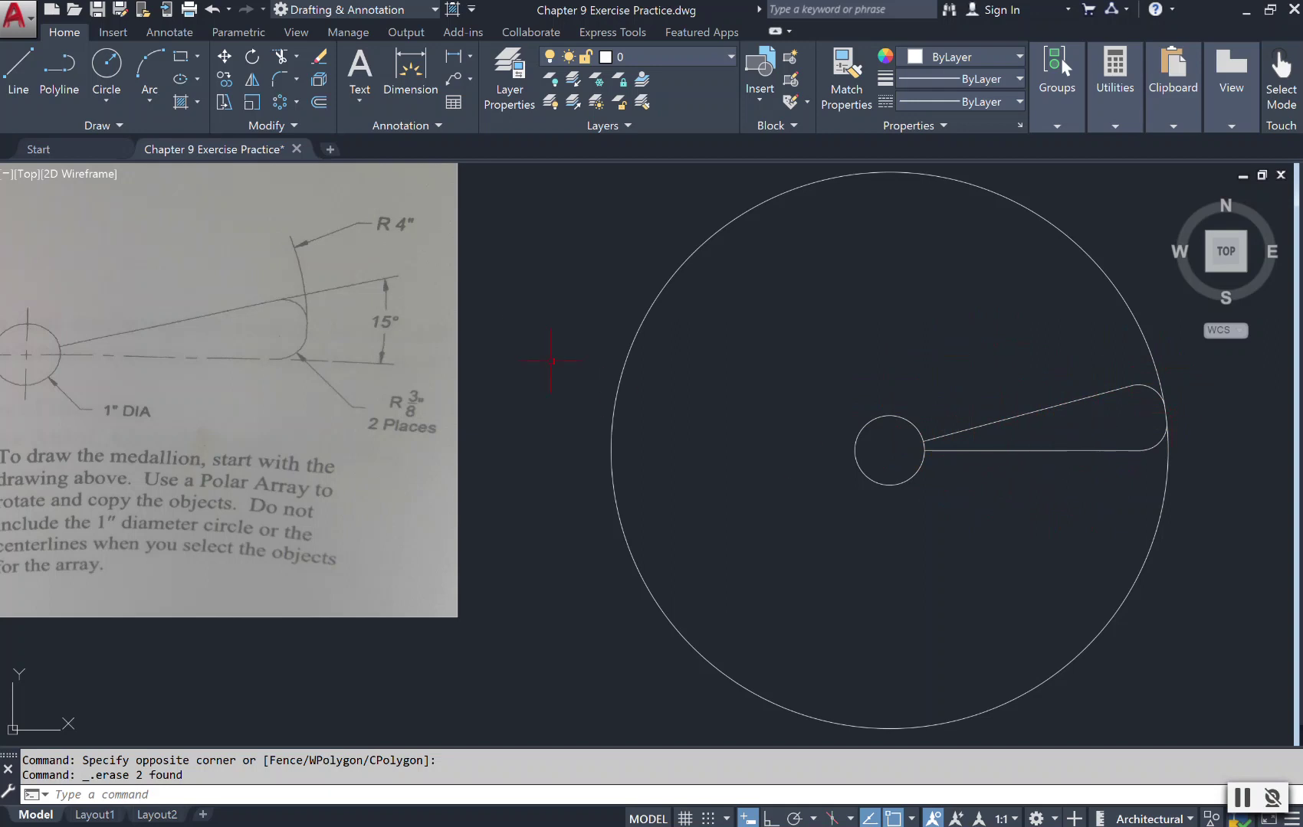
# Create a polar array of the petal's two lines and two fillet arcs around the center of the small circle.
pyautogui.click(296, 102)
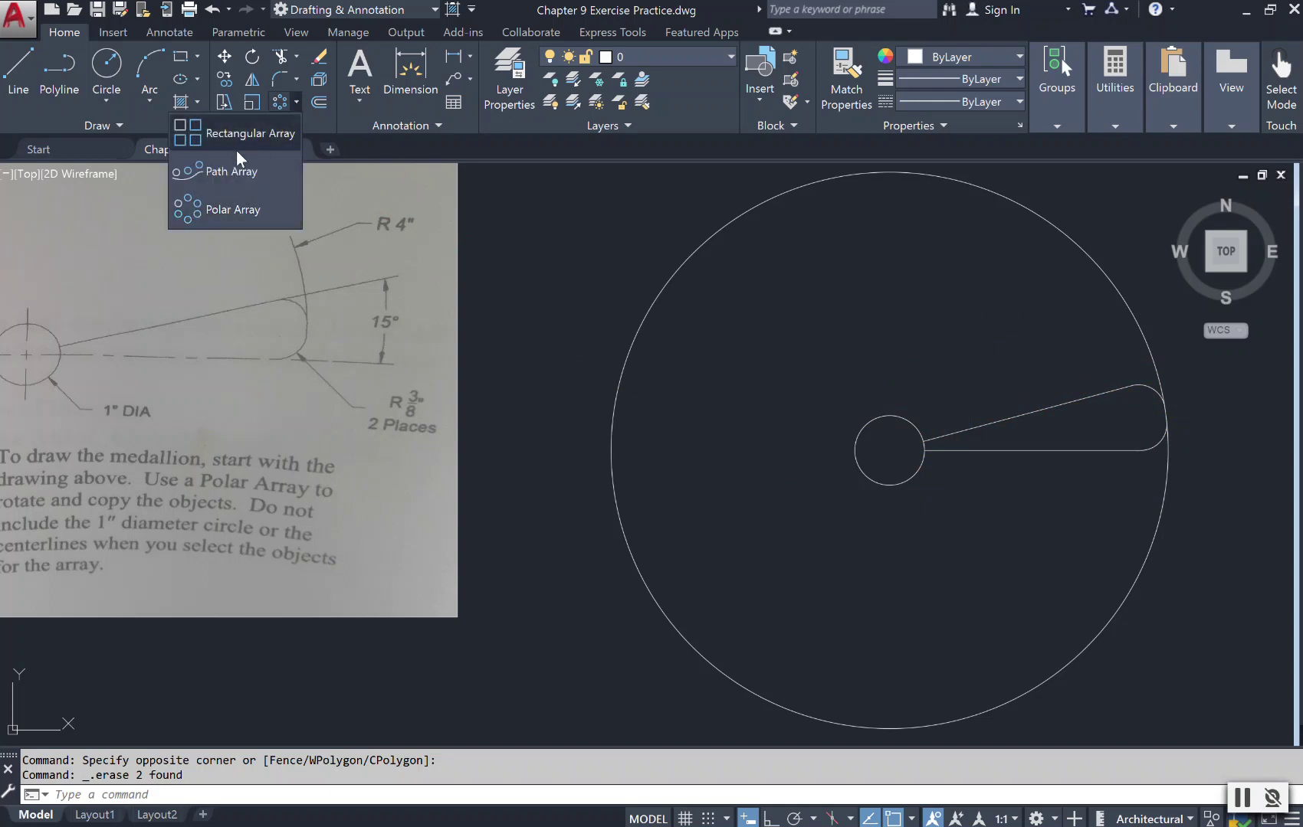
pyautogui.click(253, 207)
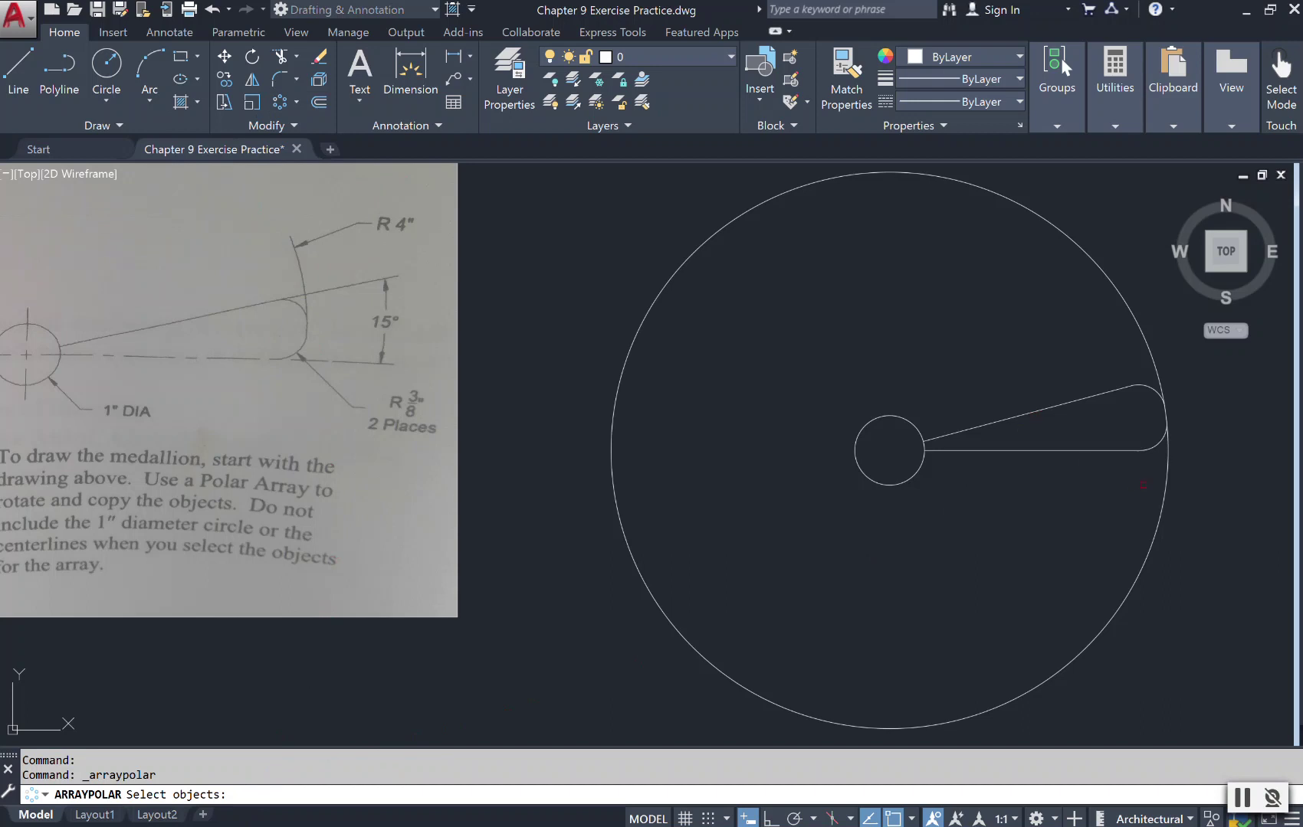
pyautogui.click(1143, 485)
pyautogui.click(1083, 345)
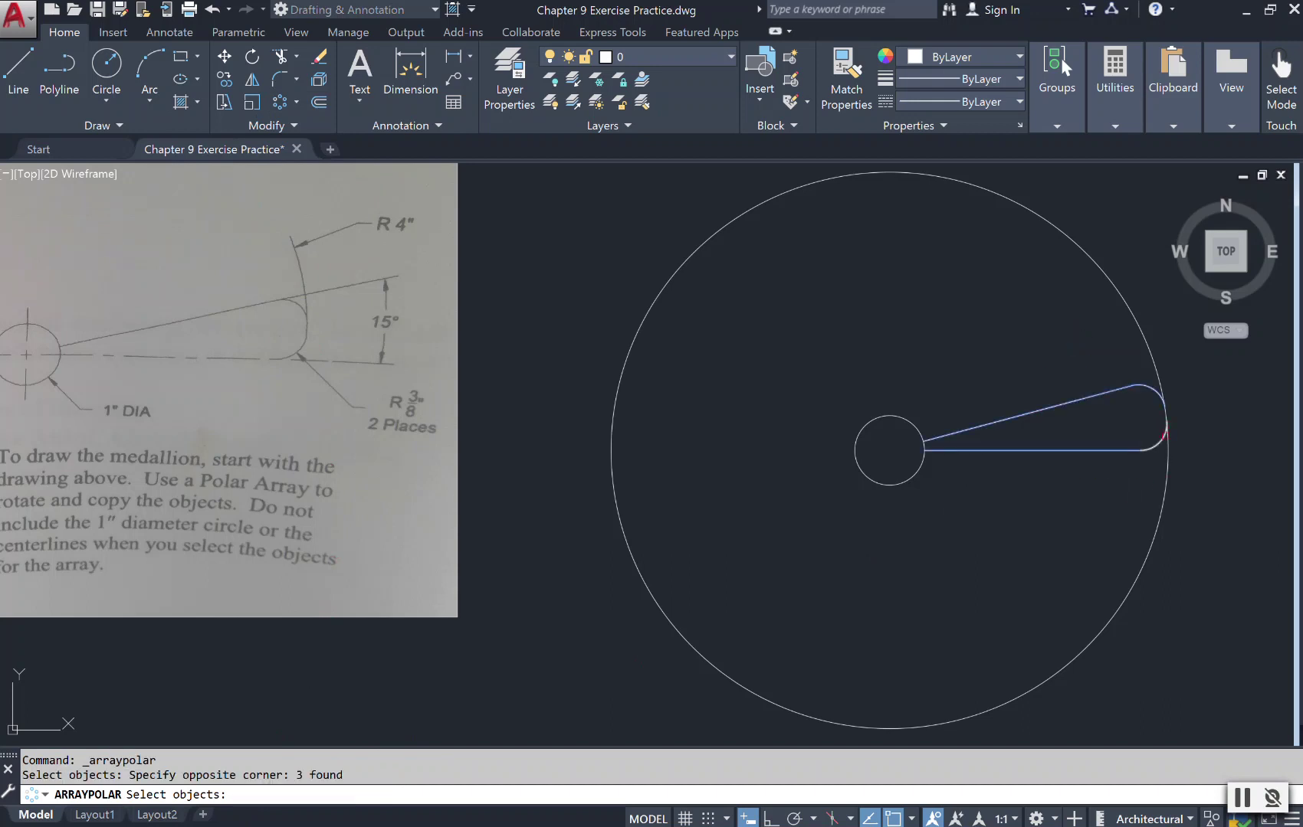
pyautogui.click(1164, 439)
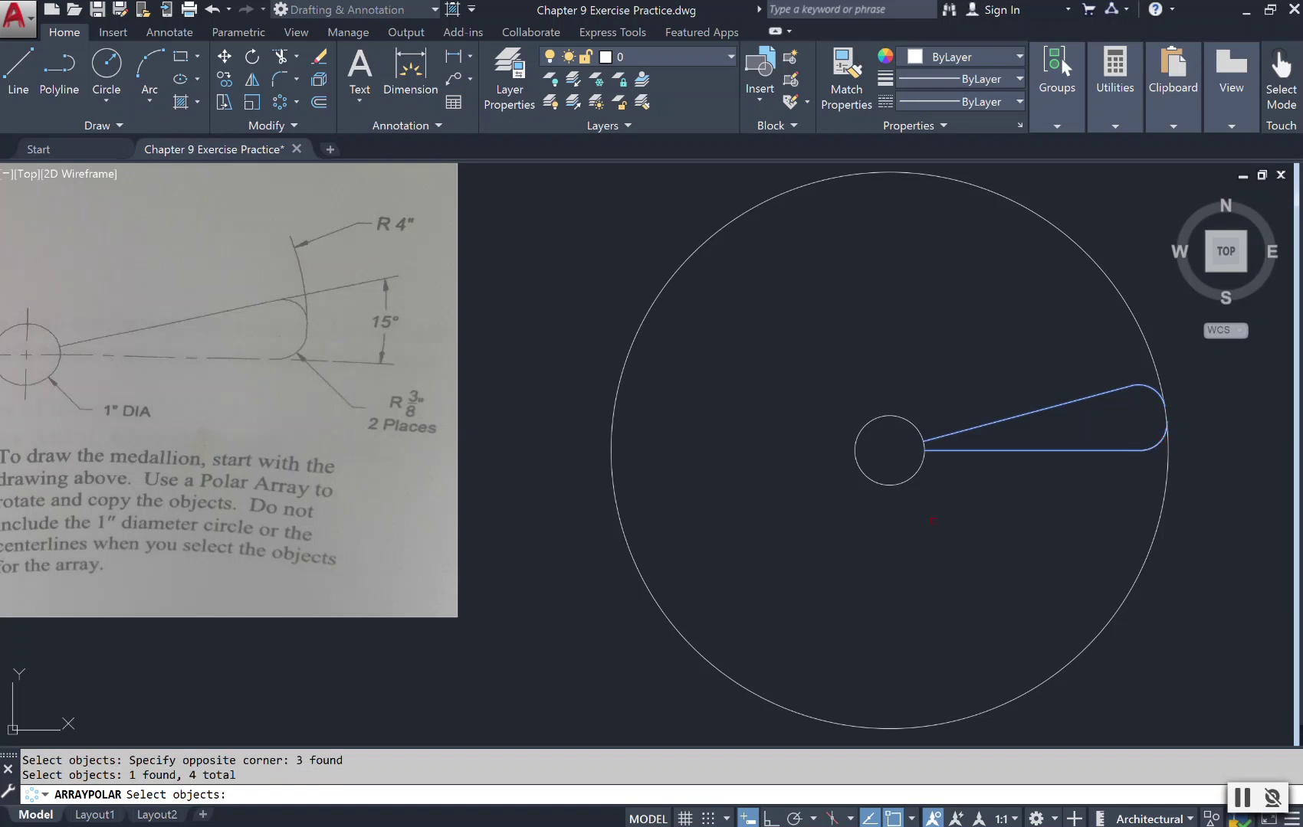
pyautogui.scroll(4, 1162, 427)
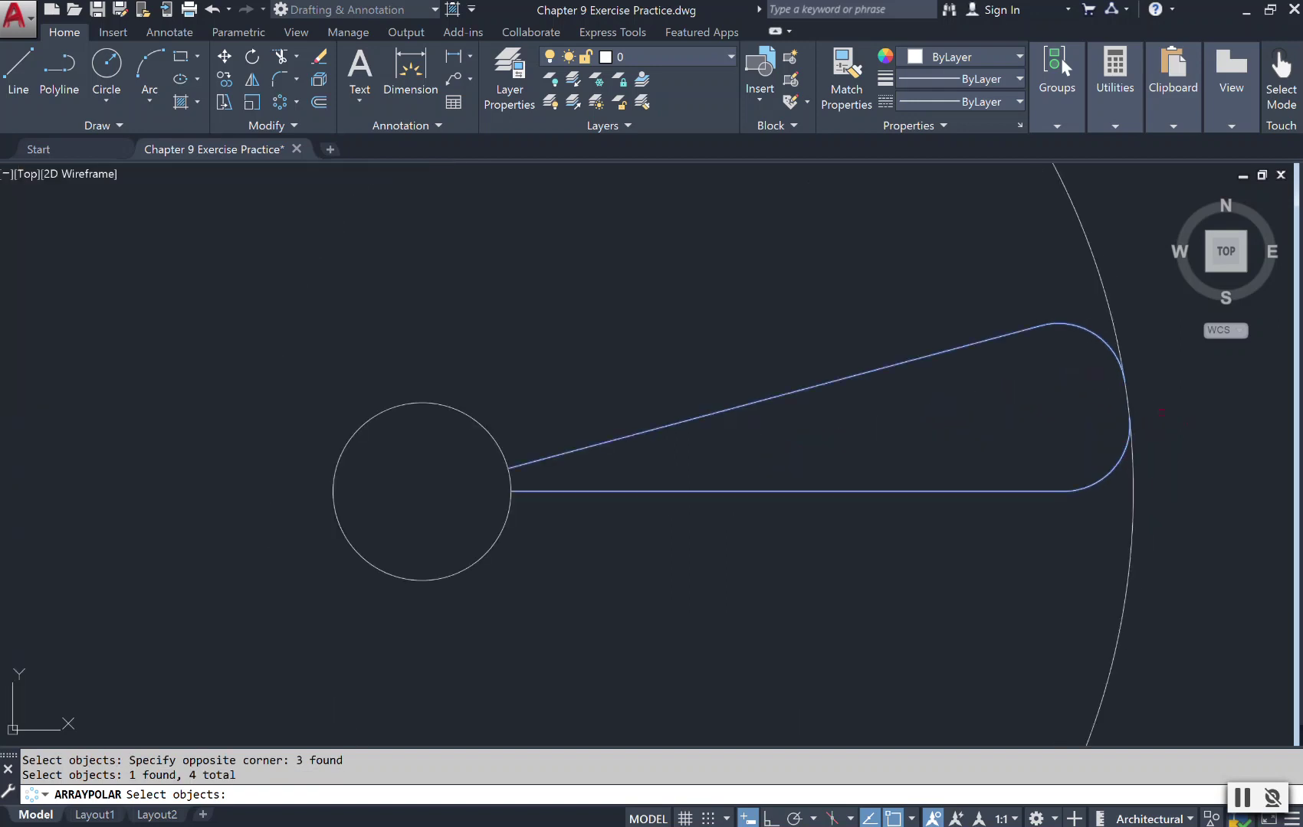
pyautogui.scroll(-5, 1128, 399)
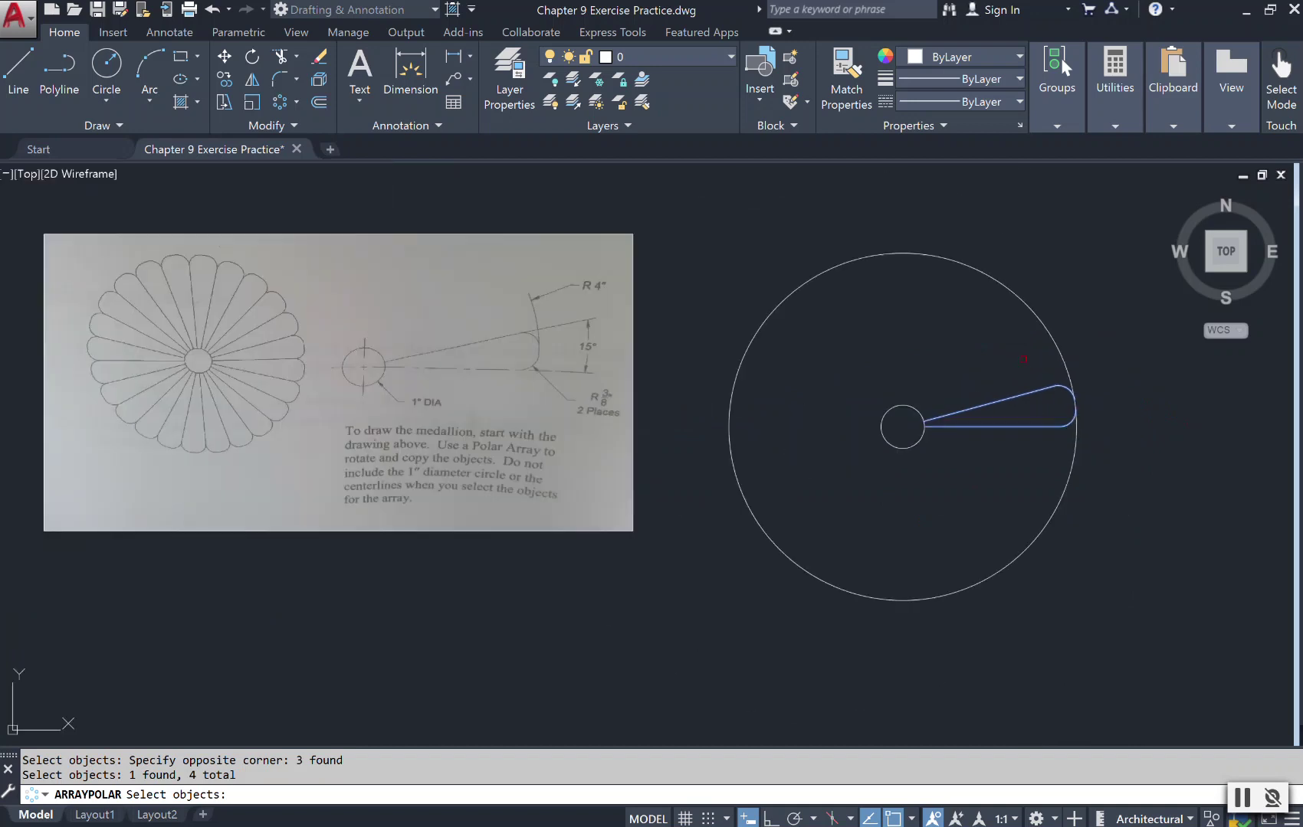
pyautogui.press('Return')
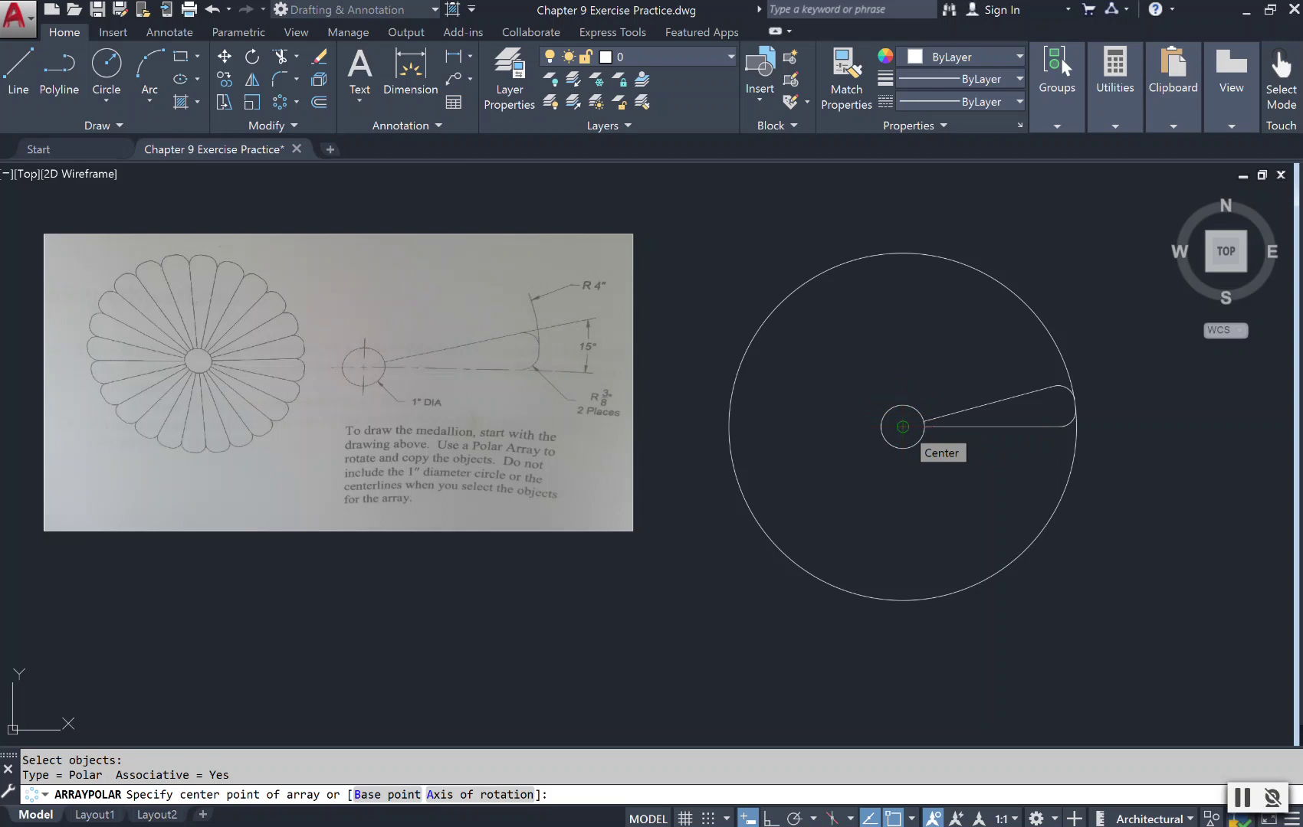
pyautogui.click(903, 426)
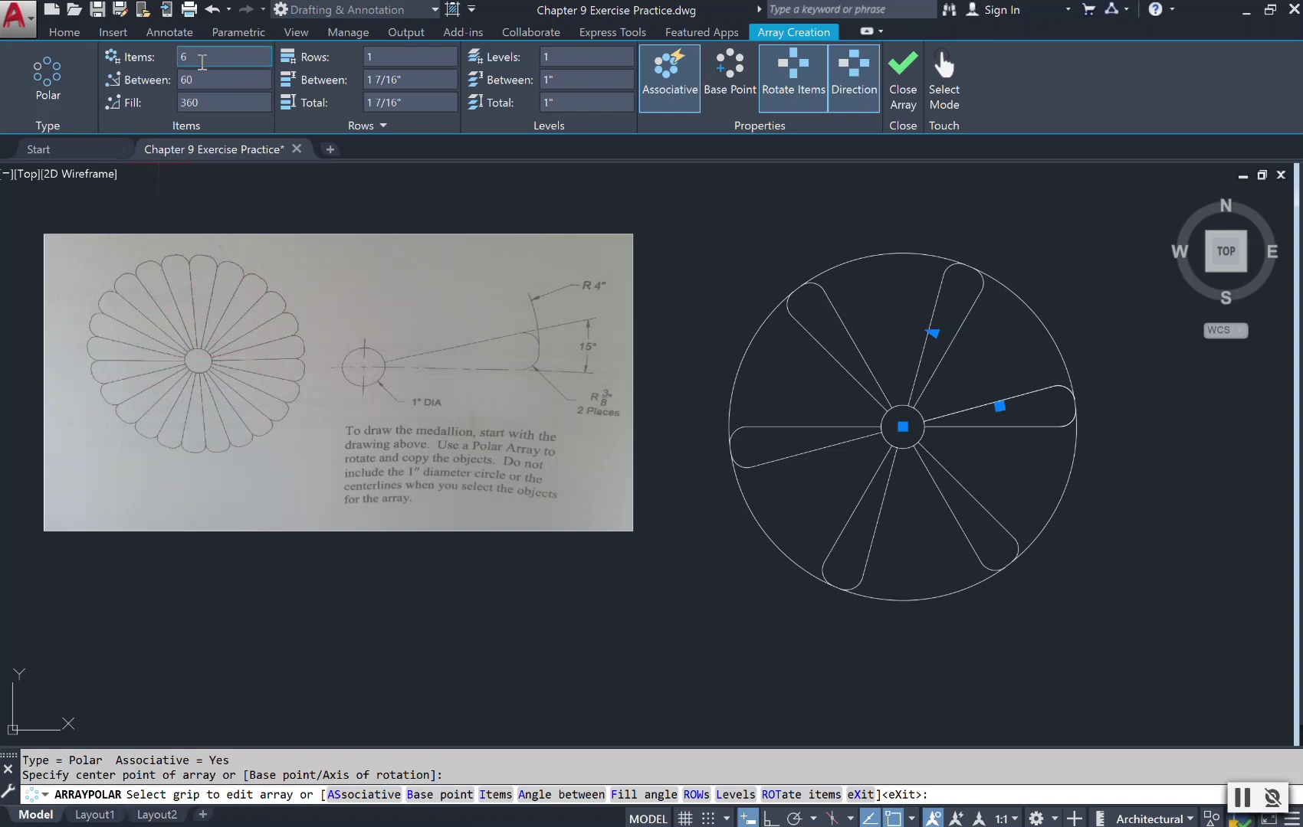
# Set the polar array to 24 items and finish the array.
pyautogui.click(202, 62)
pyautogui.press('BackSpace')
pyautogui.write('24')
pyautogui.press('Return')
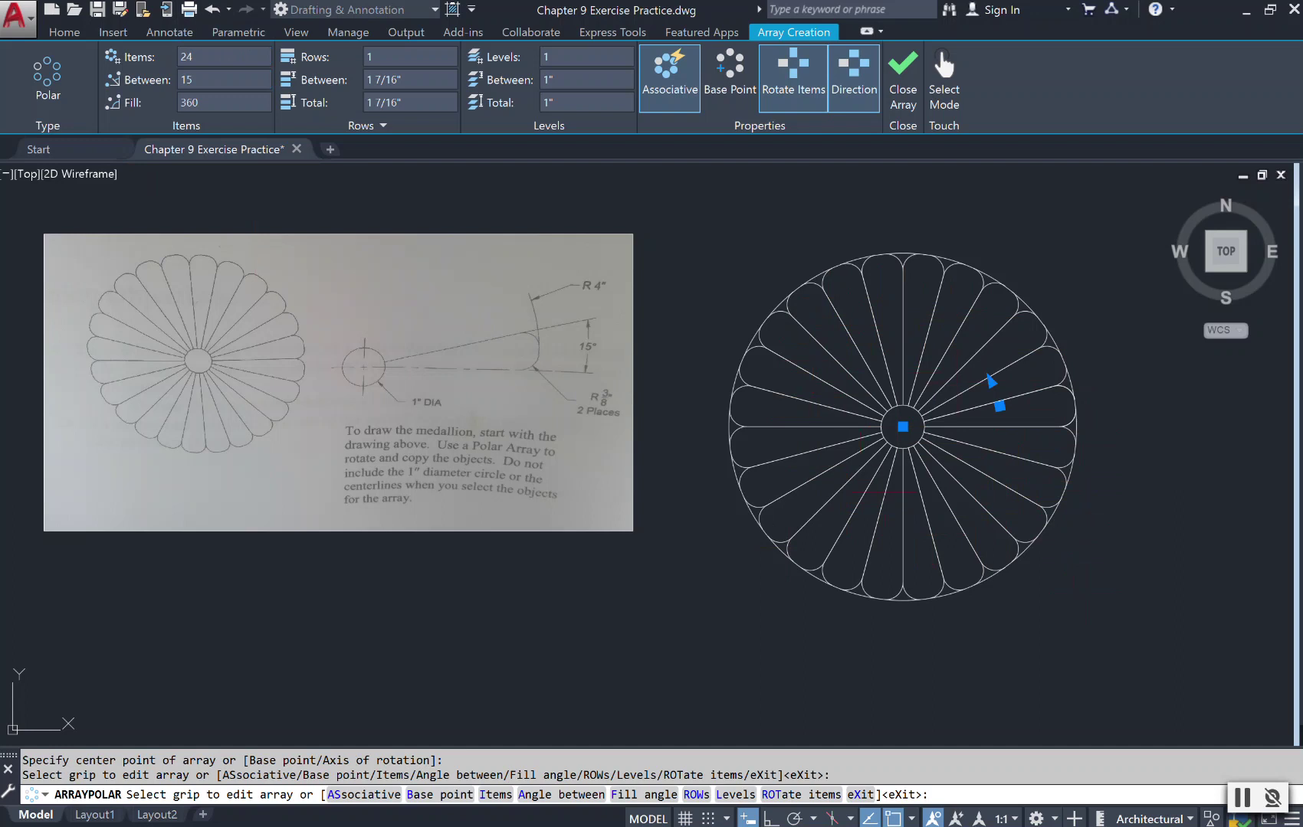
pyautogui.click(904, 73)
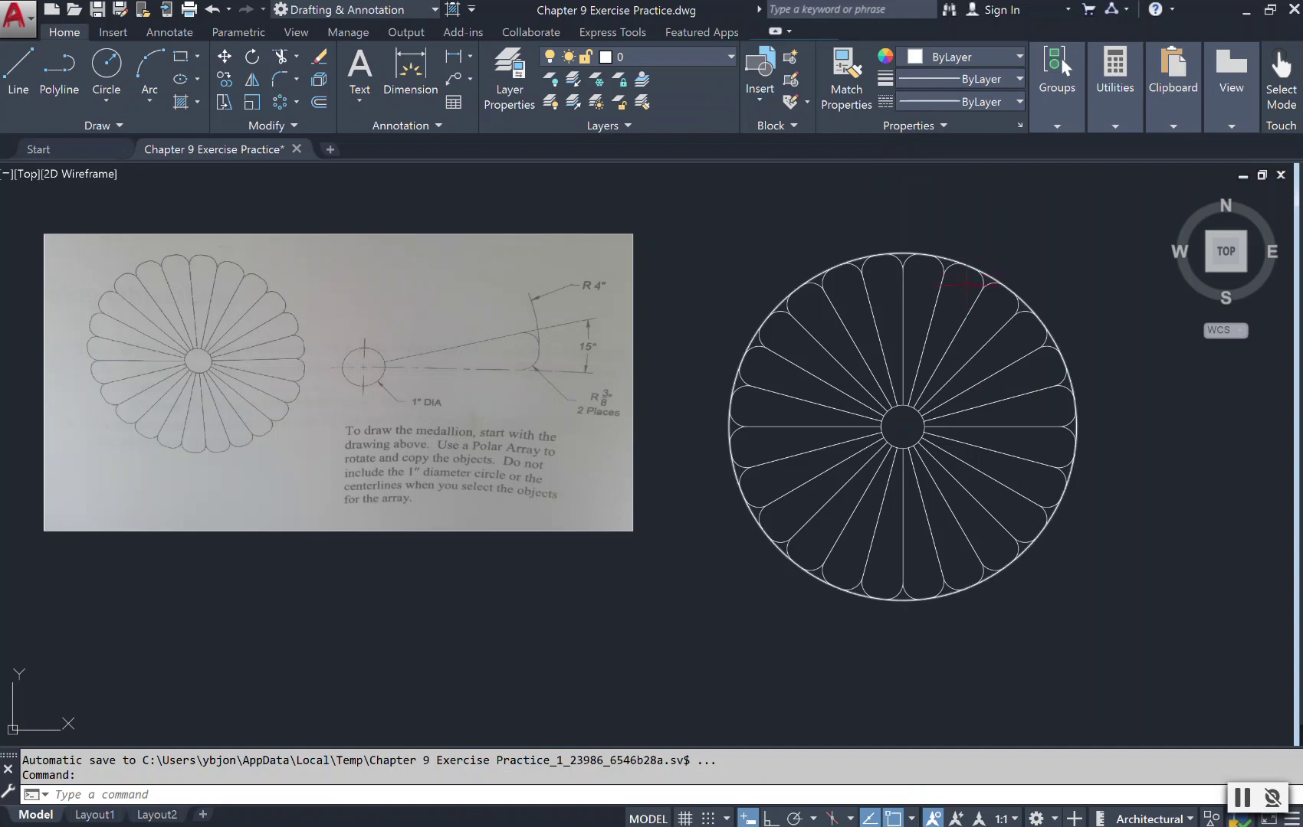
# Trim the large circle's arcs between all the petal tips, using the whole medallion as cutting edges, leaving only the scalloped outline.
pyautogui.click(278, 58)
pyautogui.click(1123, 622)
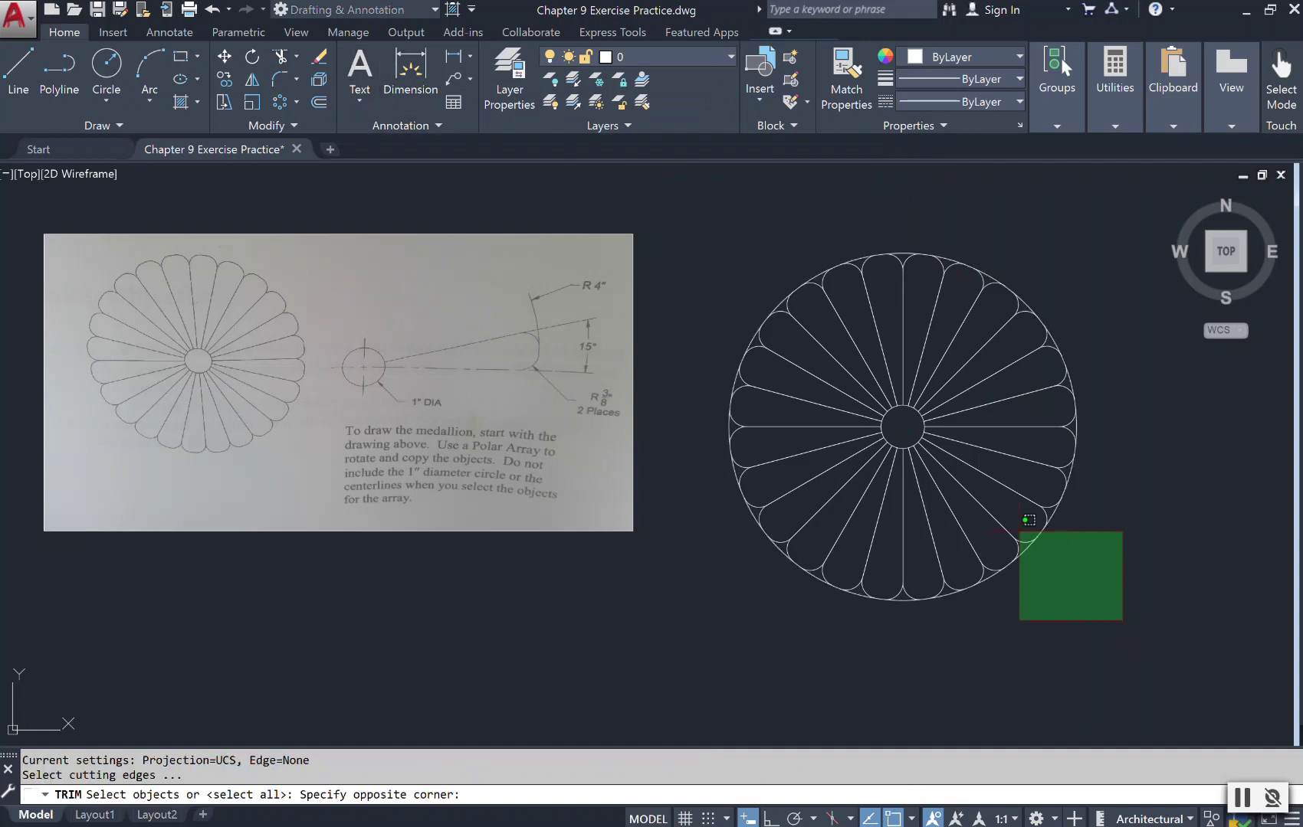
pyautogui.click(719, 238)
pyautogui.press('Return')
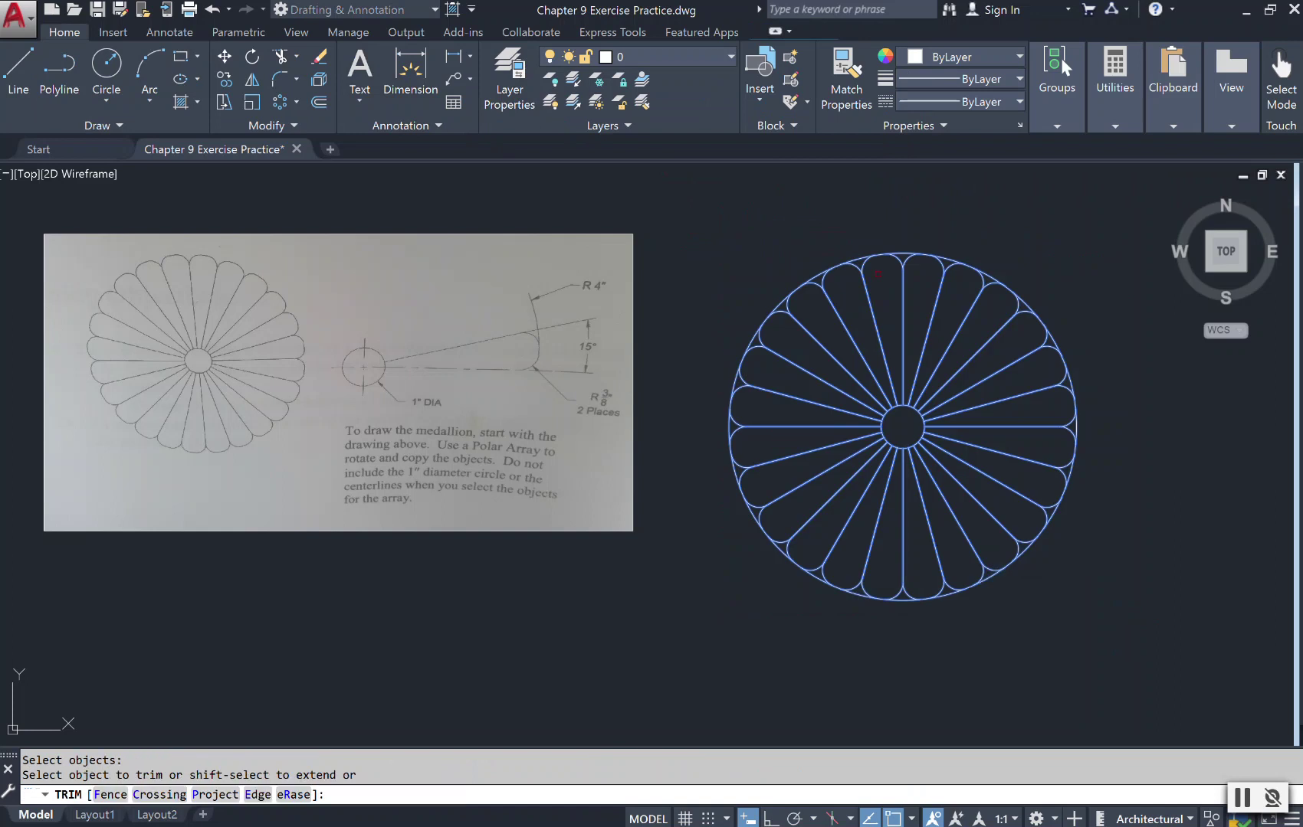
pyautogui.scroll(4, 878, 273)
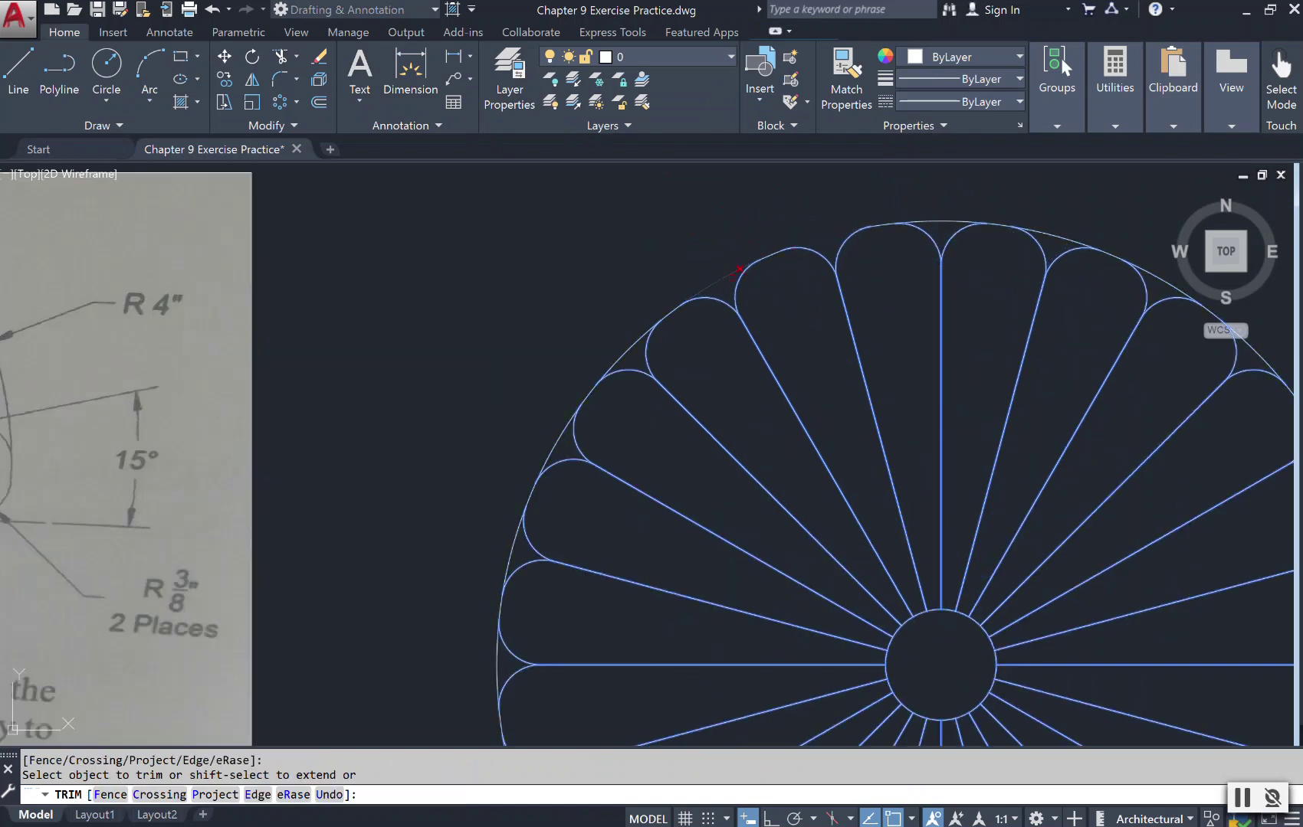
pyautogui.click(725, 277)
pyautogui.click(616, 346)
pyautogui.click(579, 420)
pyautogui.scroll(-3, 567, 433)
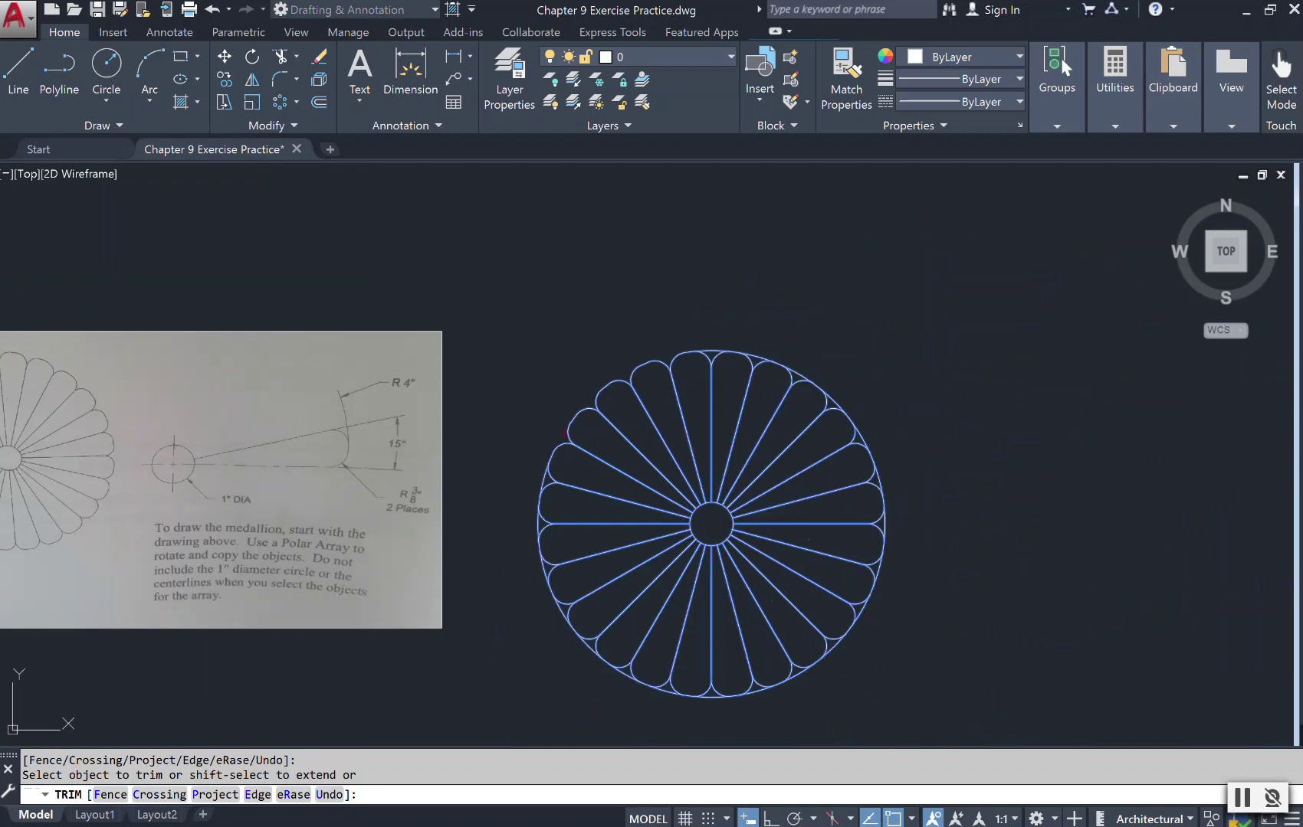
pyautogui.click(550, 469)
pyautogui.click(541, 521)
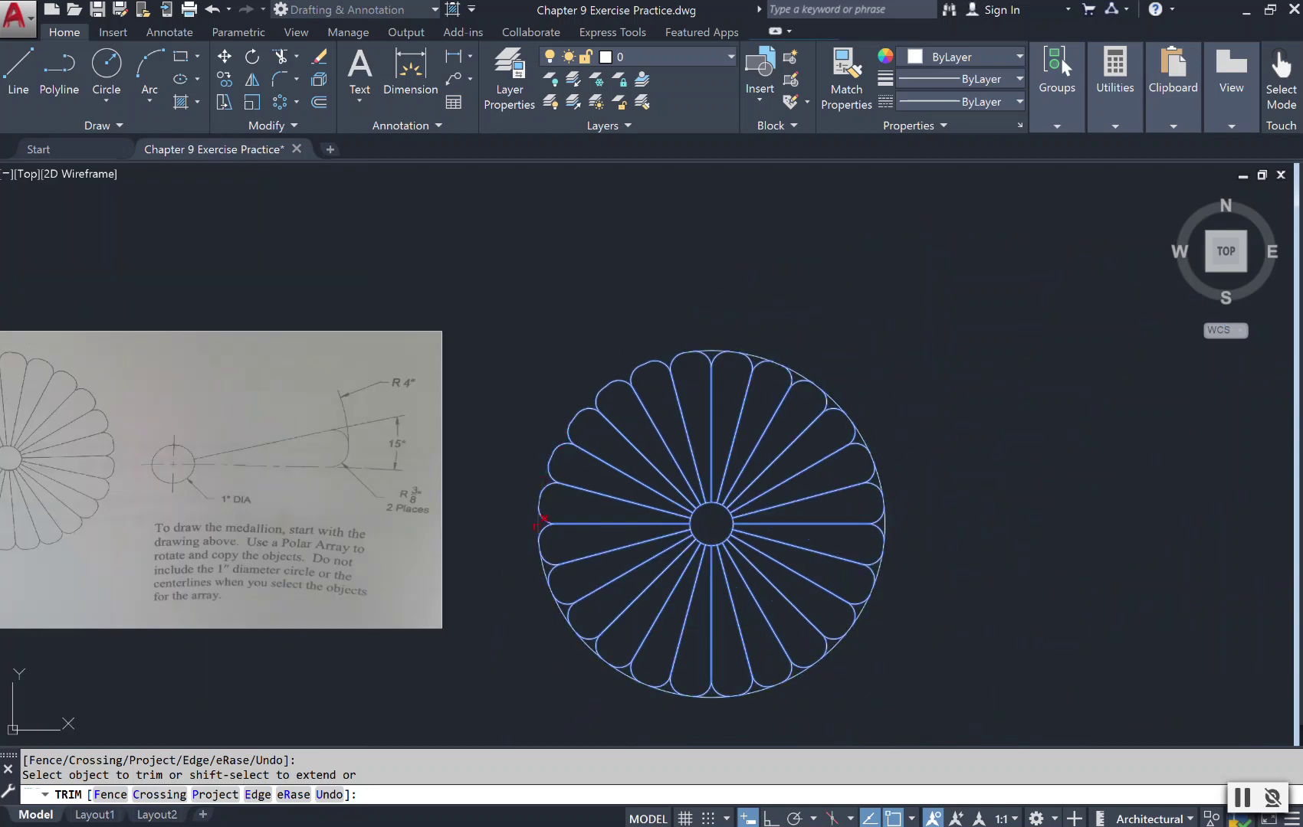
pyautogui.click(546, 567)
pyautogui.click(564, 613)
pyautogui.click(589, 645)
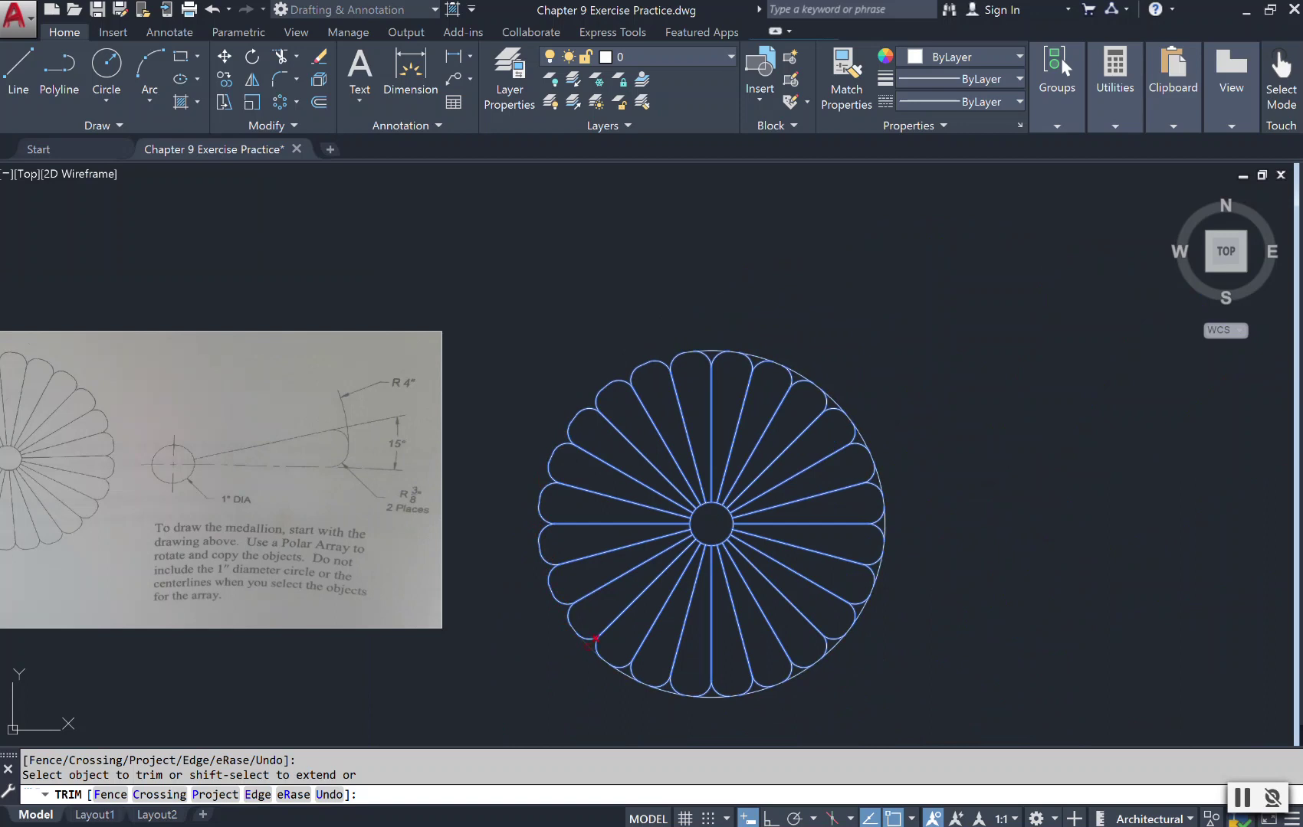
pyautogui.click(633, 671)
pyautogui.click(660, 692)
pyautogui.click(710, 698)
pyautogui.click(757, 695)
pyautogui.click(792, 676)
pyautogui.click(835, 644)
pyautogui.click(877, 577)
pyautogui.click(887, 524)
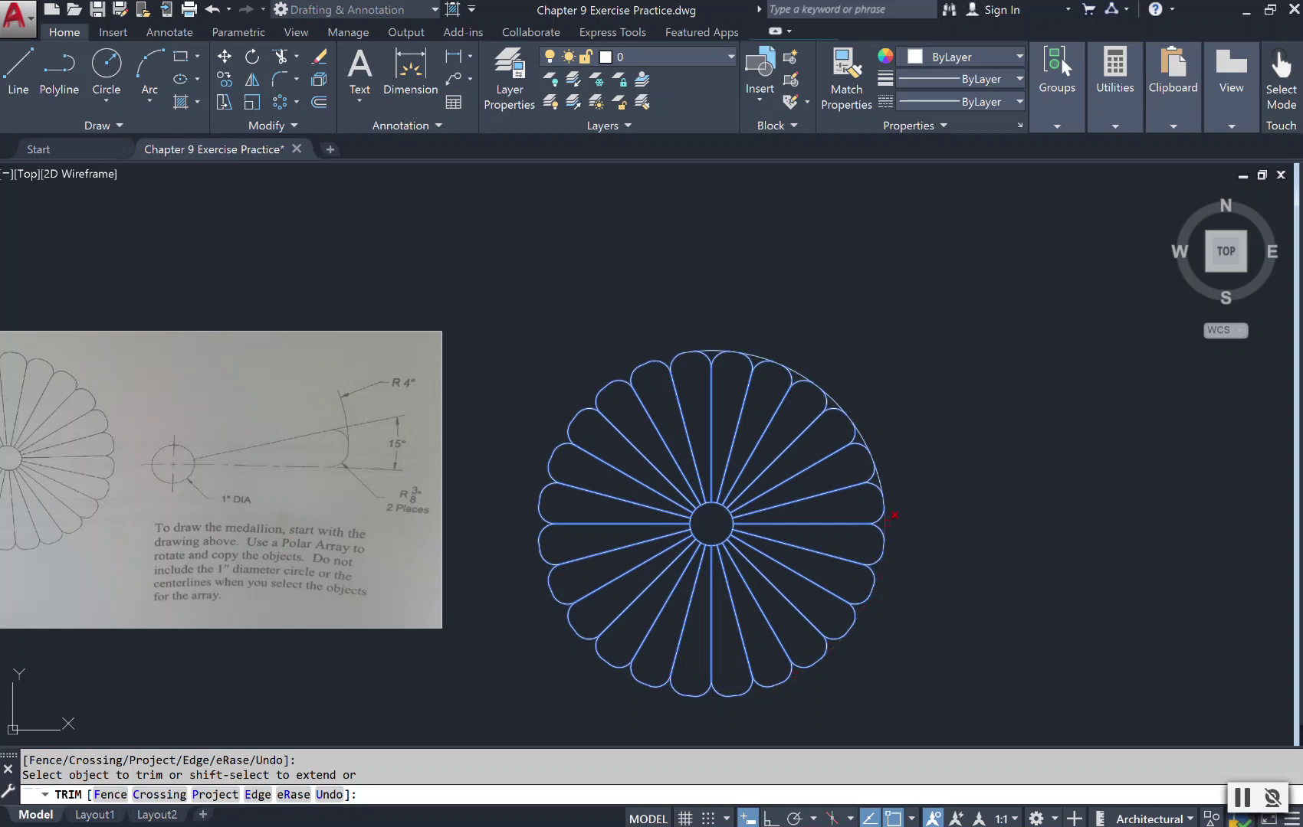
pyautogui.click(882, 473)
pyautogui.click(864, 429)
pyautogui.click(839, 391)
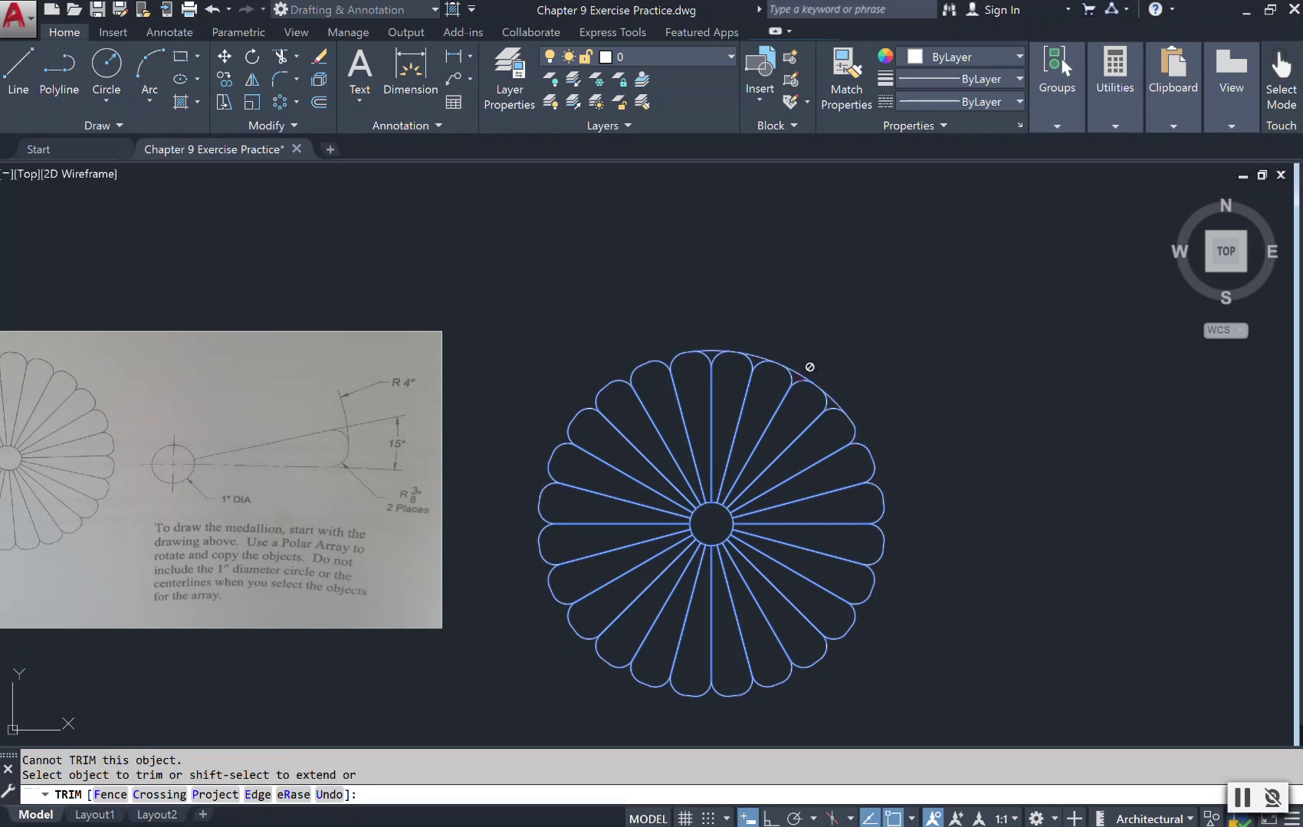
pyautogui.click(857, 386)
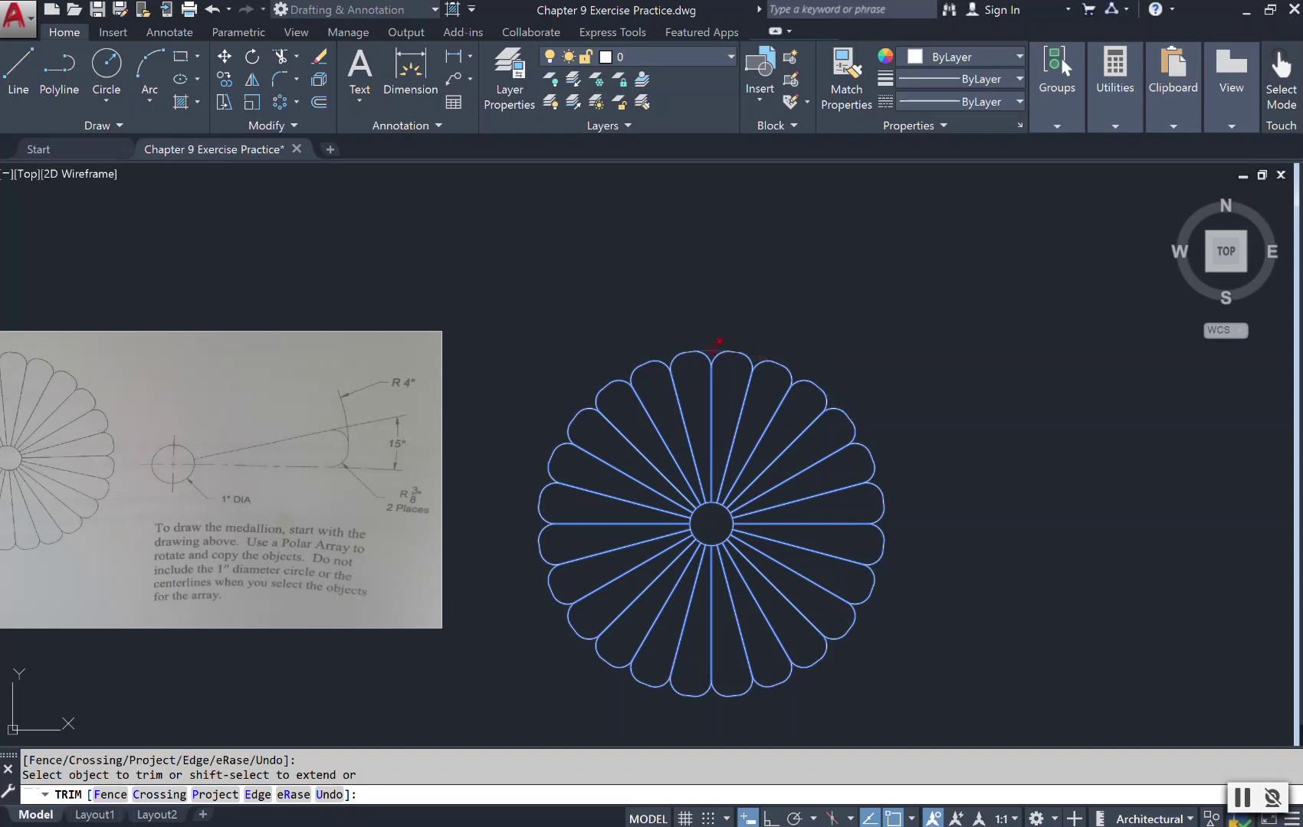
pyautogui.scroll(-2, 734, 360)
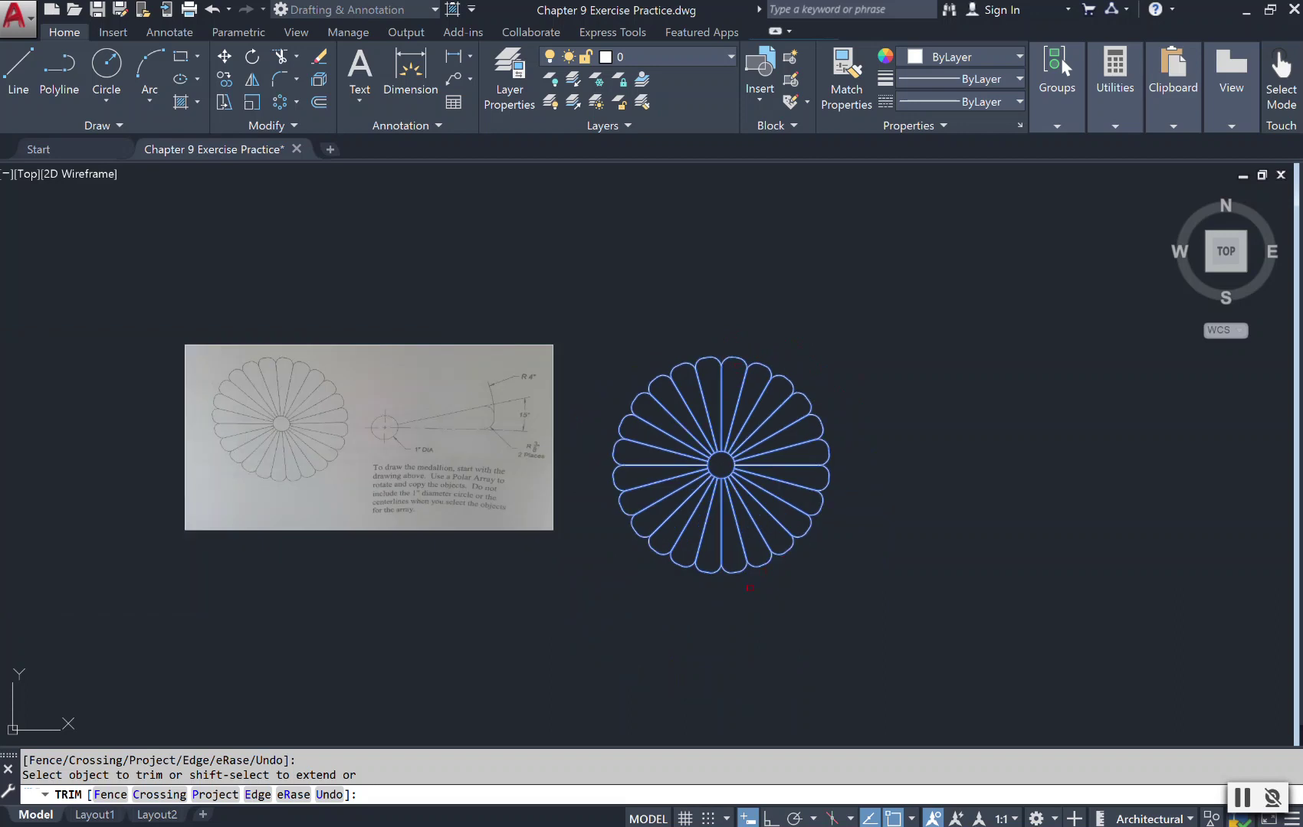
# End the Trim command on the medallion's scalloped outline.
pyautogui.press('Escape')
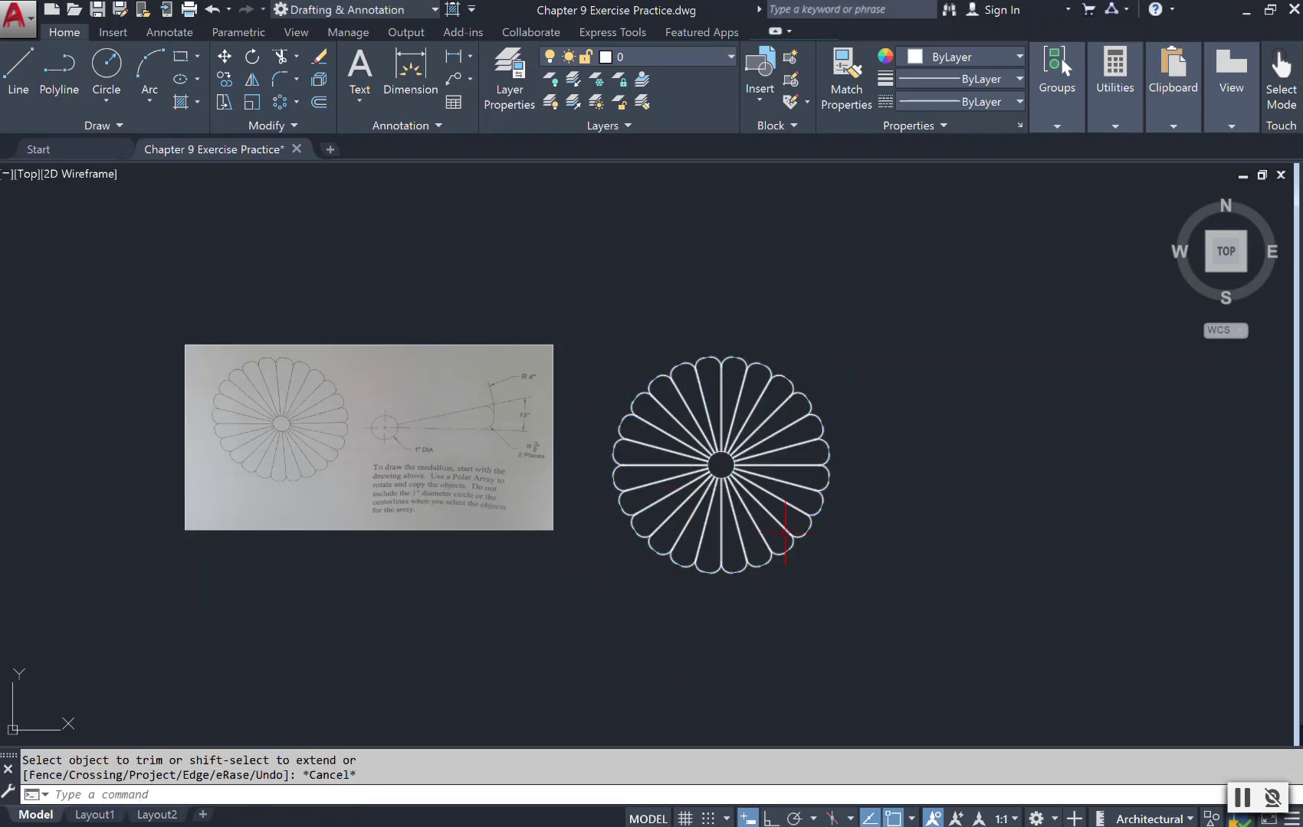
pyautogui.scroll(2, 766, 515)
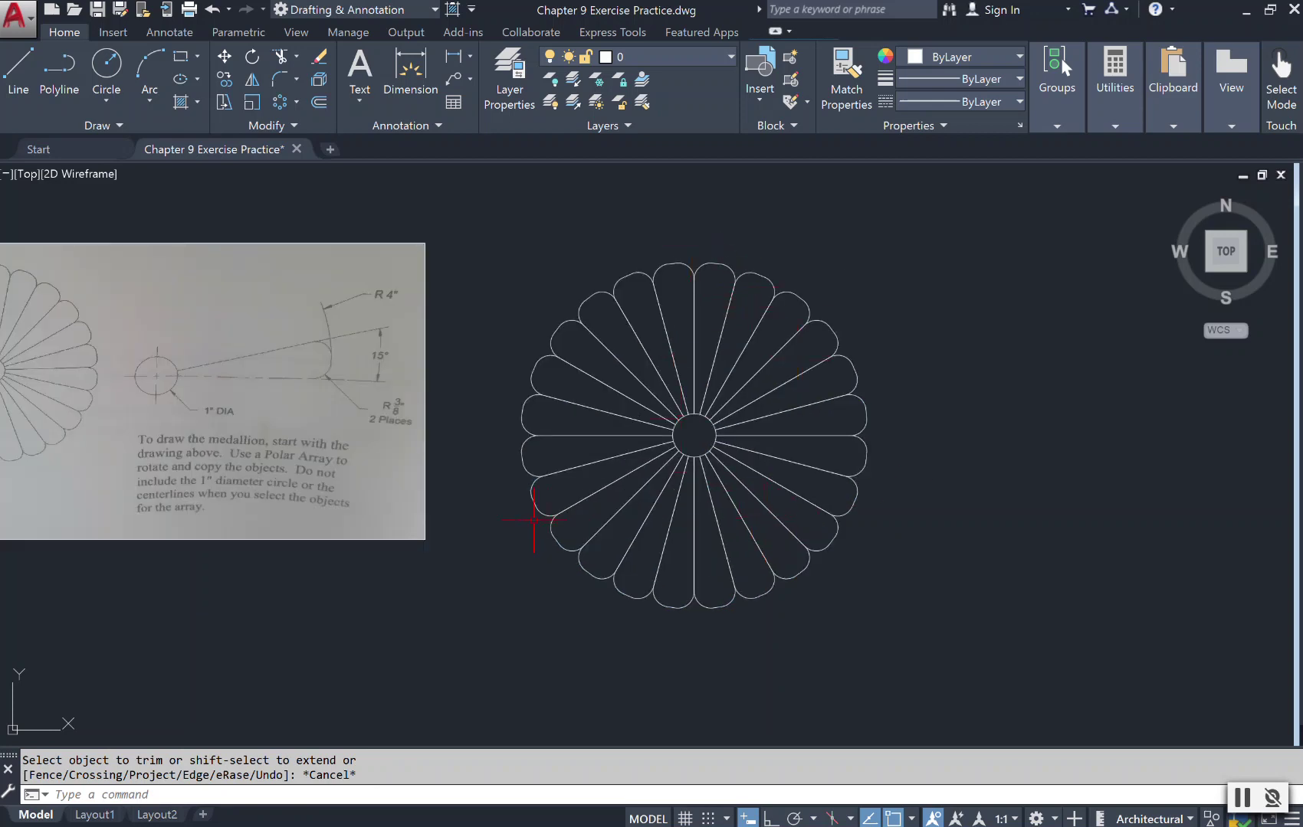
pyautogui.scroll(-2, 534, 525)
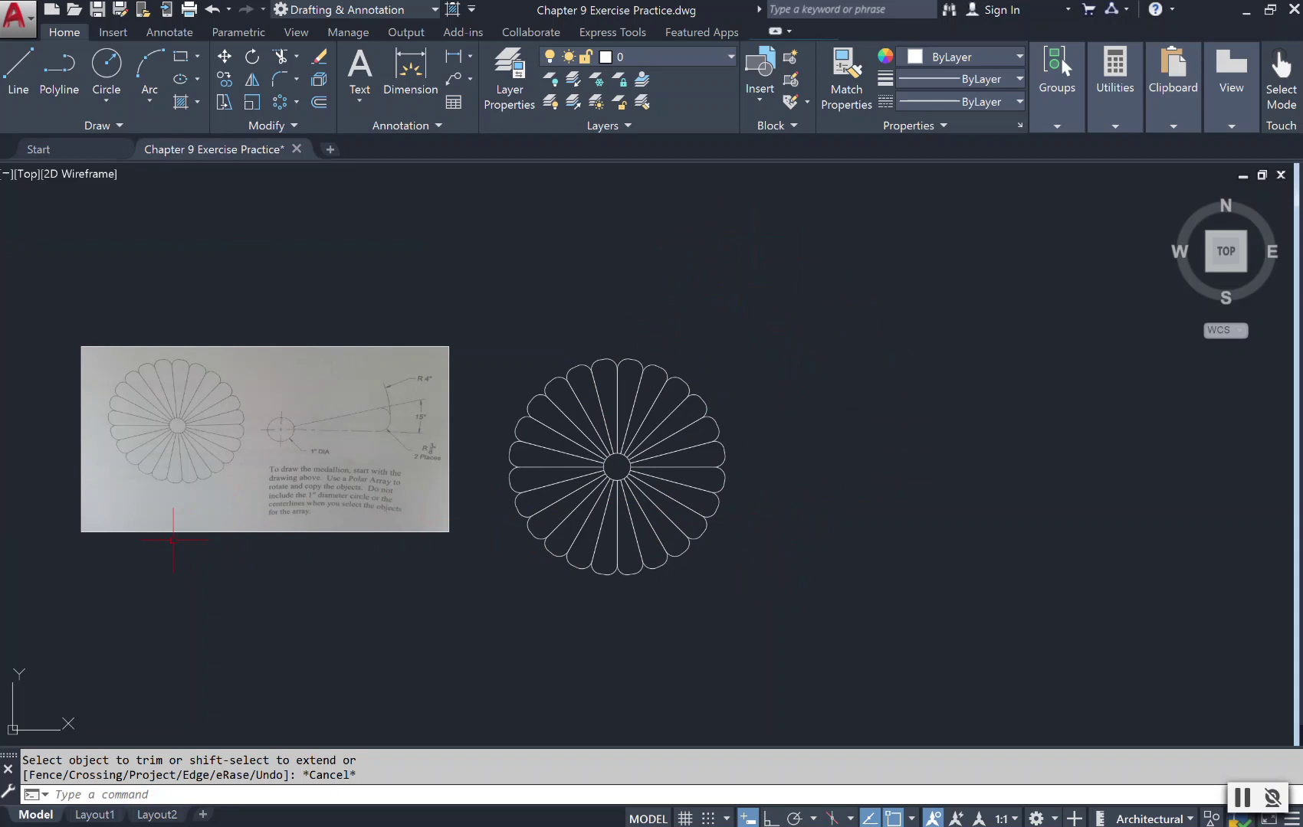
pyautogui.scroll(2, 302, 592)
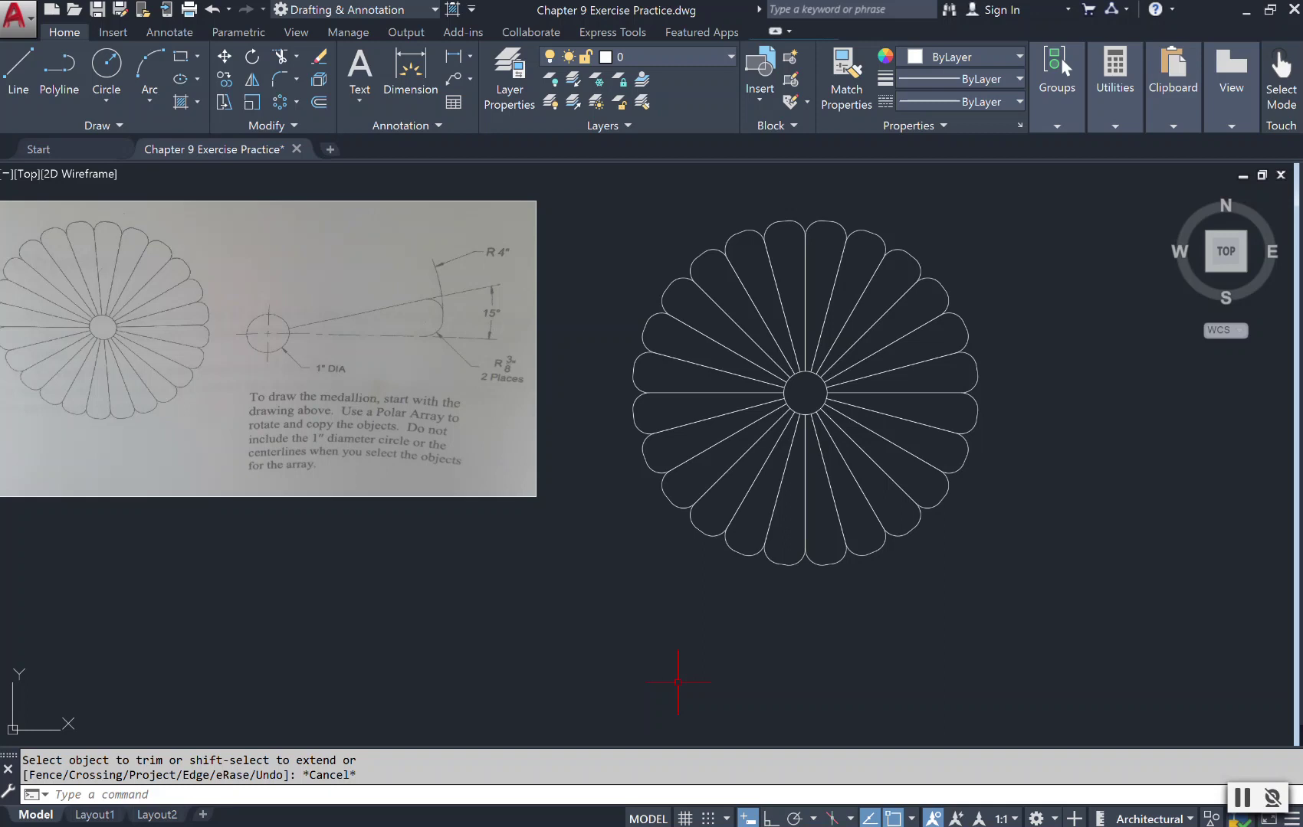
pyautogui.click(296, 102)
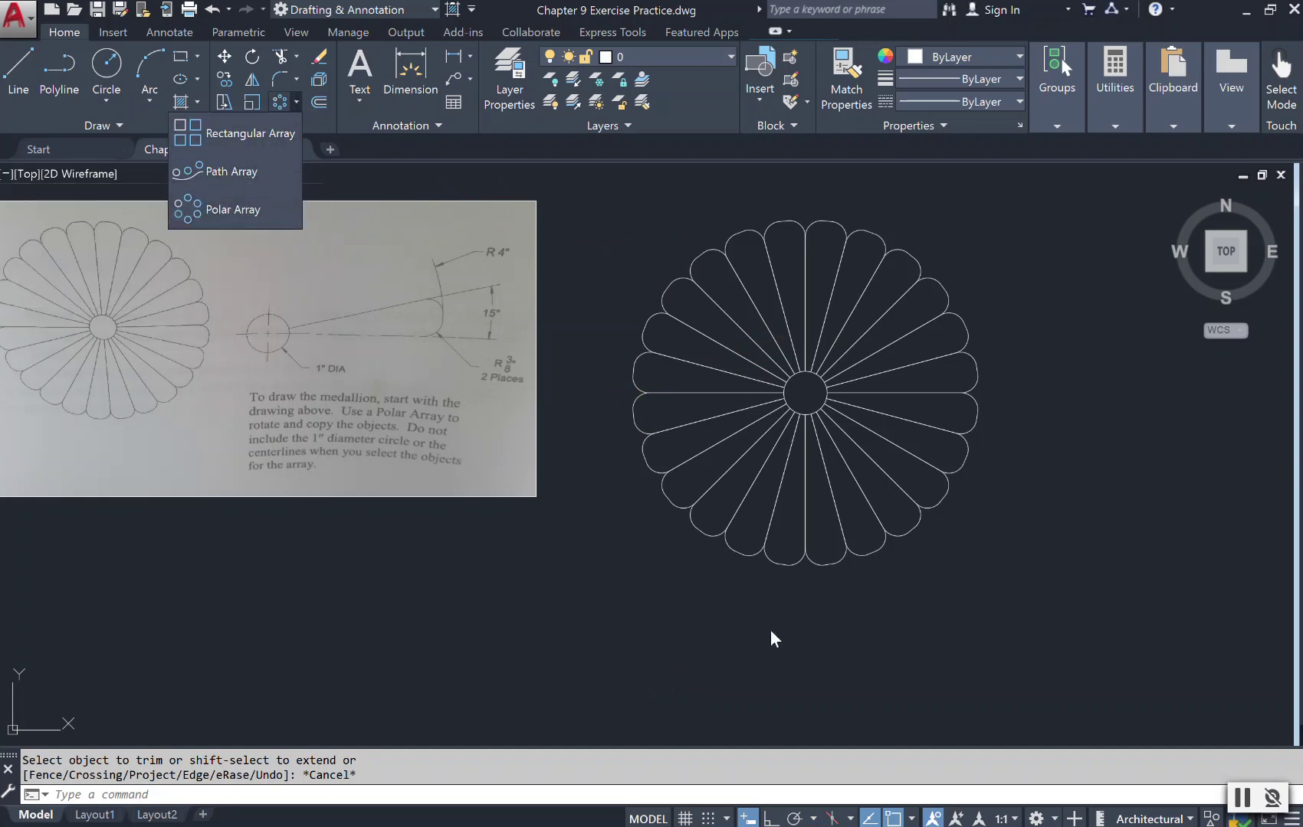
pyautogui.click(938, 404)
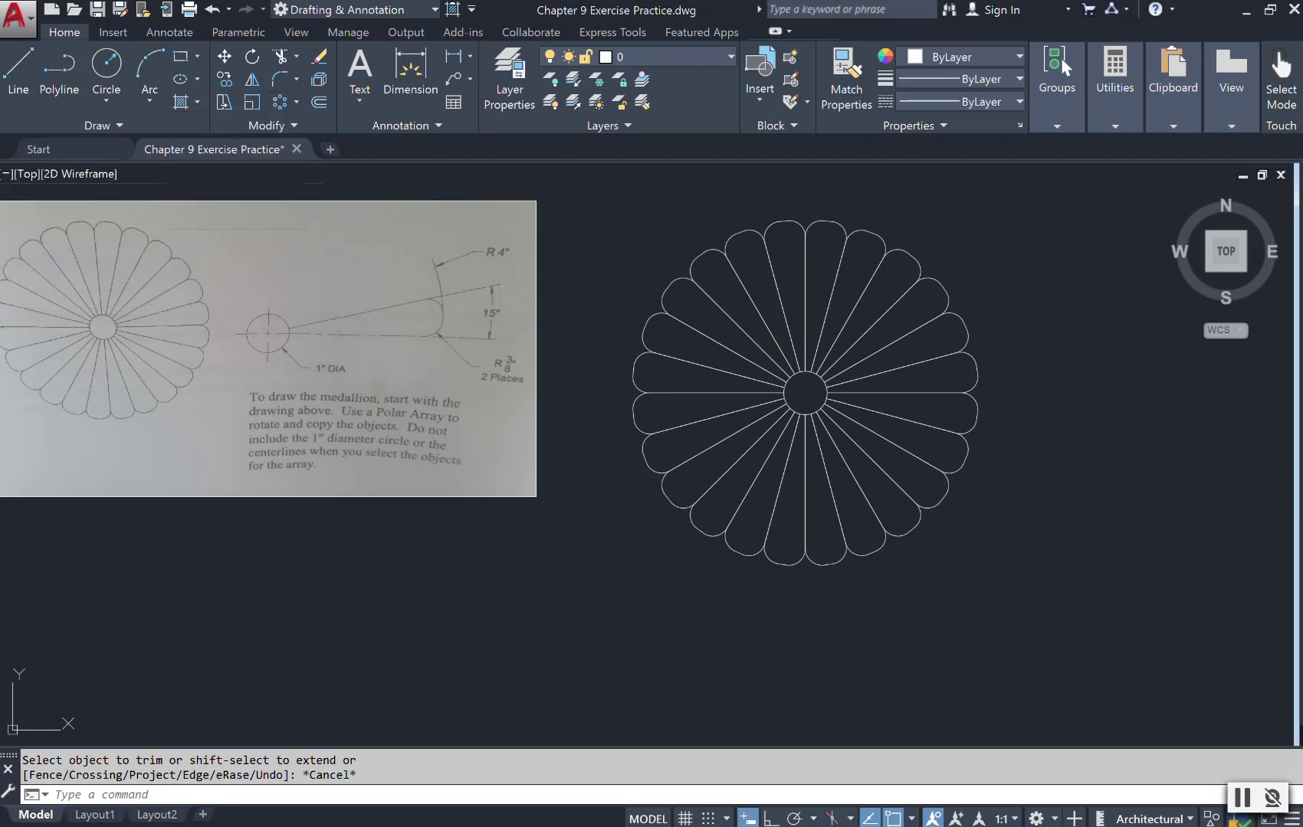